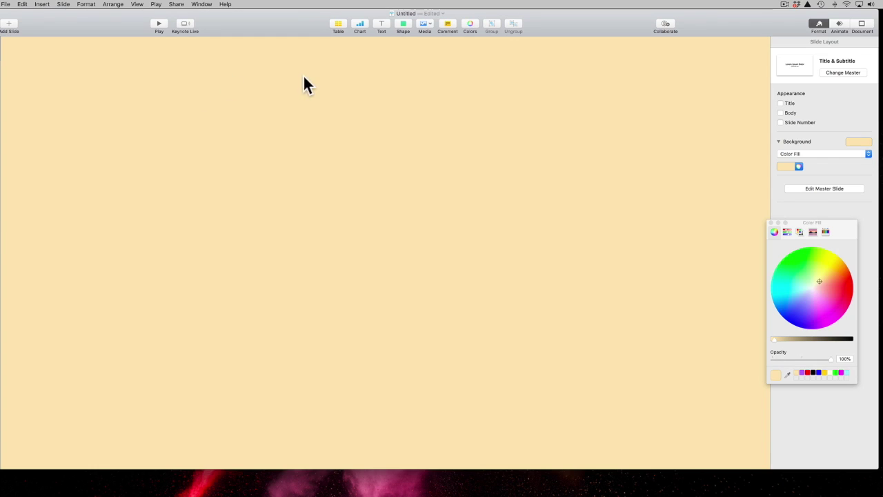
Browse the shape library's categories, including Nature, Science, People, Work and My Shapes
{"action": "left_click", "coordinate": [405, 26]}
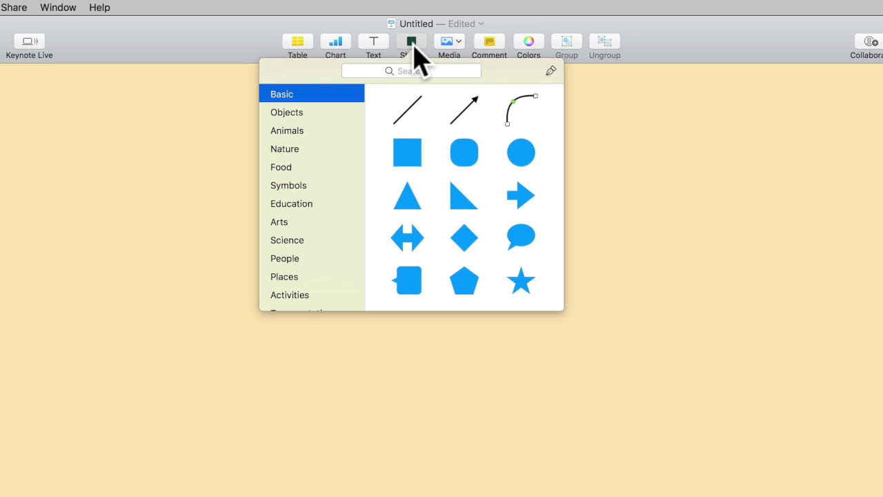
{"action": "left_click", "coordinate": [304, 149]}
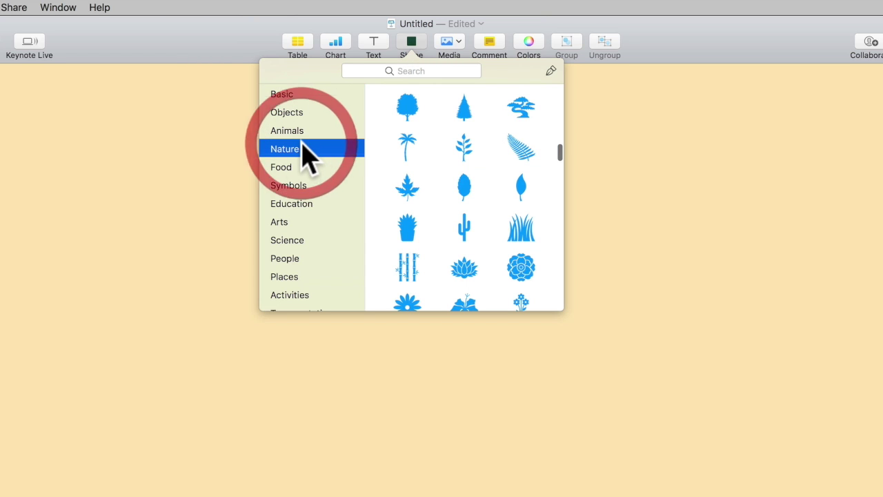
{"action": "scroll", "coordinate": [464, 192], "scroll_direction": "down", "scroll_amount": 10}
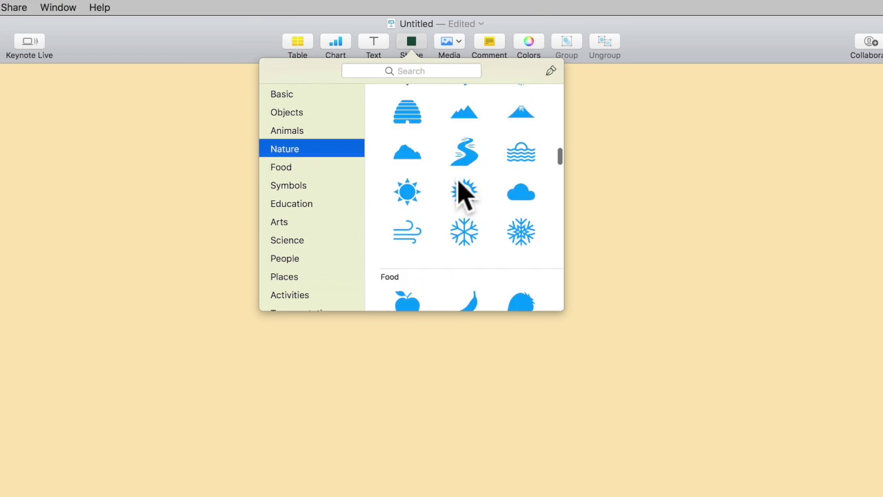
{"action": "left_click", "coordinate": [307, 241]}
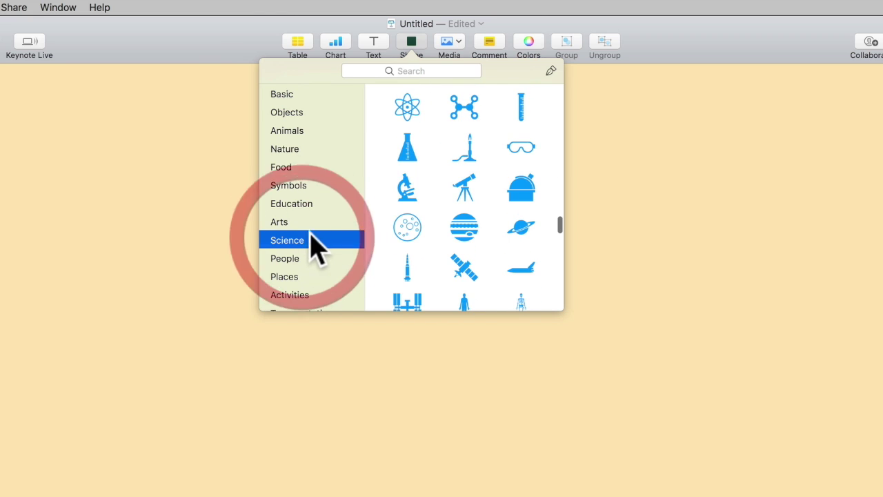
{"action": "scroll", "coordinate": [413, 238], "scroll_direction": "down", "scroll_amount": 5}
{"action": "scroll", "coordinate": [412, 238], "scroll_direction": "down", "scroll_amount": 3}
{"action": "scroll", "coordinate": [319, 236], "scroll_direction": "down", "scroll_amount": 2}
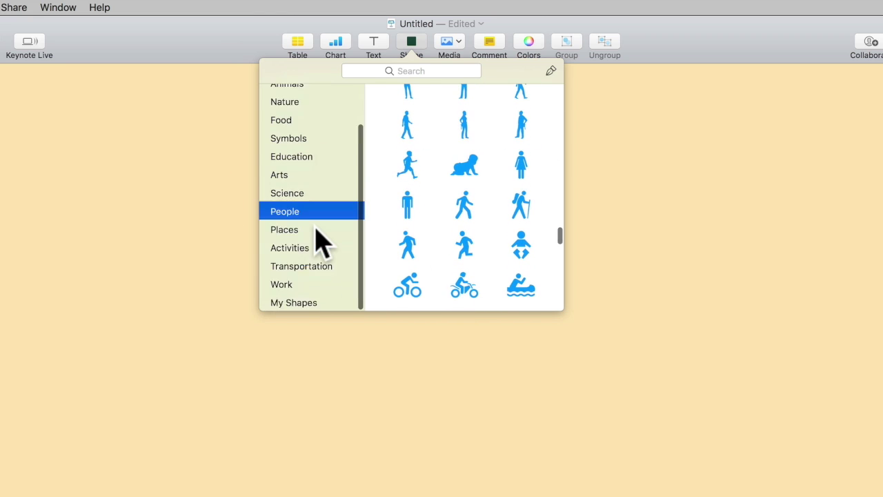
{"action": "left_click", "coordinate": [308, 286]}
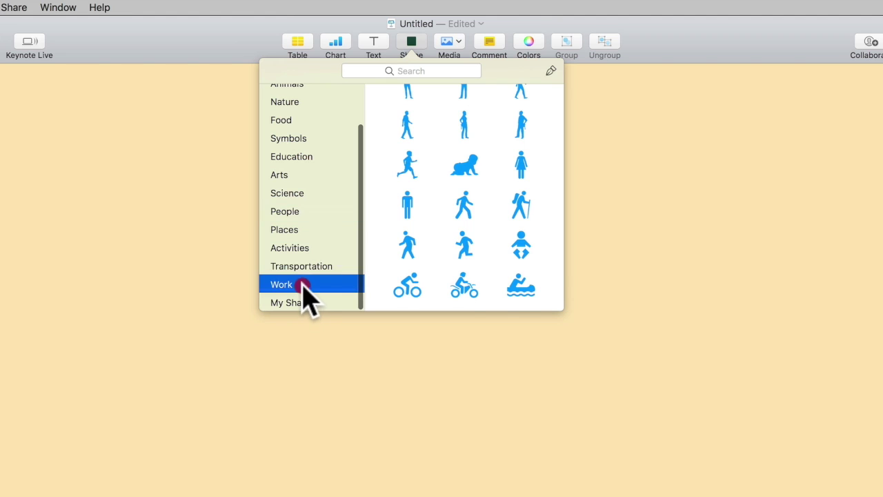
{"action": "left_click", "coordinate": [308, 304]}
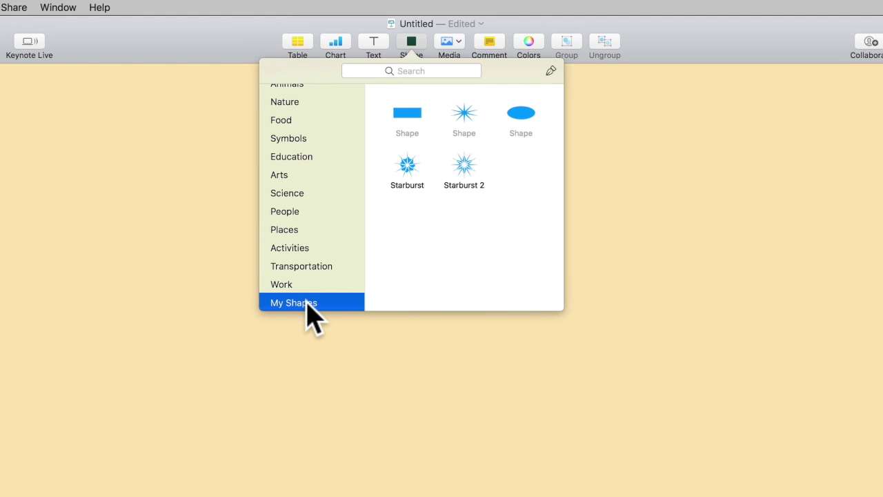
{"action": "scroll", "coordinate": [311, 293], "scroll_direction": "up", "scroll_amount": 3}
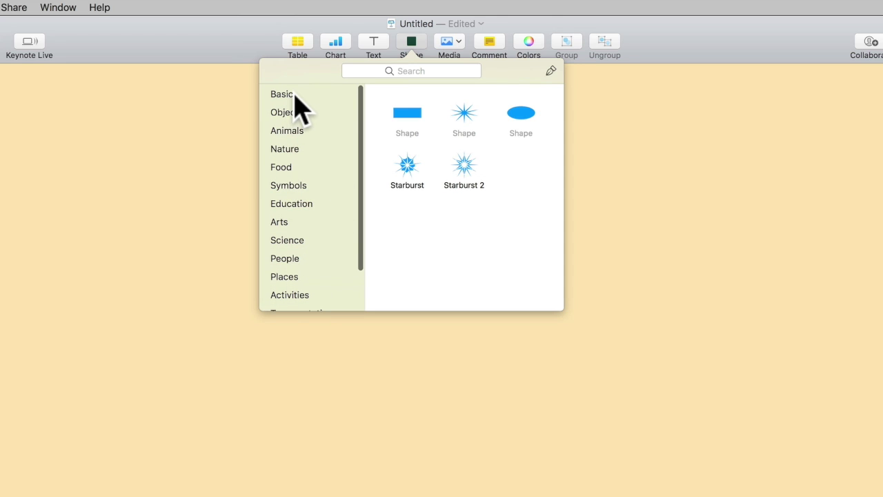
{"action": "left_click", "coordinate": [412, 43]}
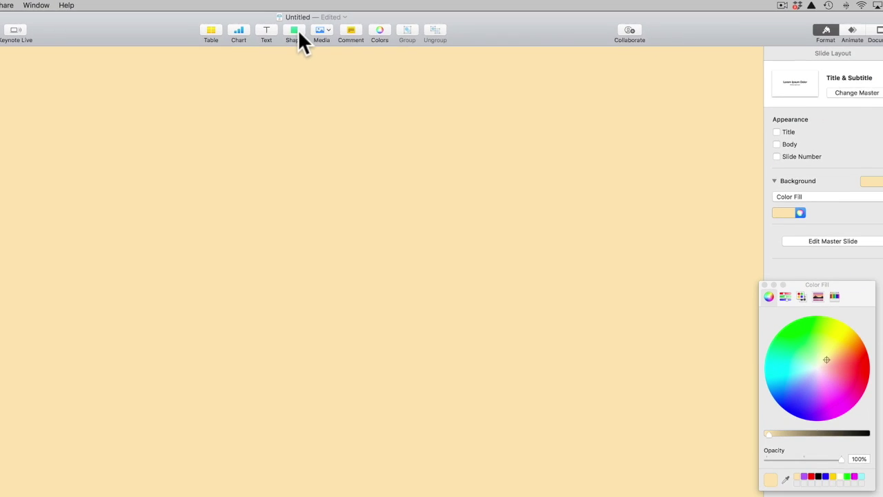
Insert a circle and stretch it into a wide, flat ellipse near the top of the slide
{"action": "left_click", "coordinate": [299, 33]}
{"action": "left_click", "coordinate": [373, 107]}
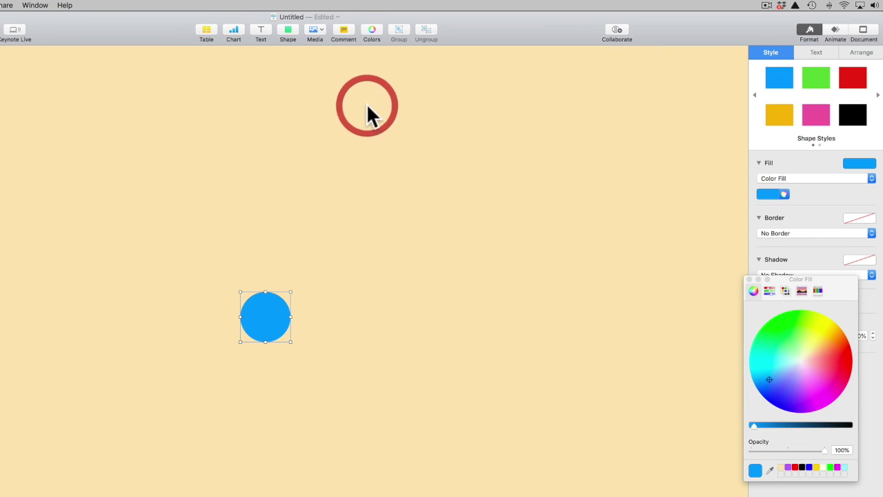
{"action": "left_click_drag", "start_coordinate": [262, 308], "coordinate": [458, 127]}
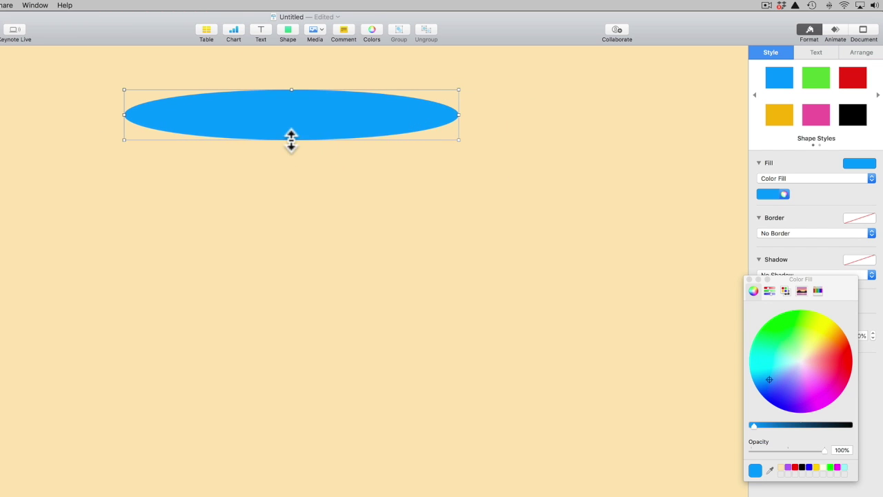
{"action": "left_click_drag", "start_coordinate": [291, 139], "coordinate": [291, 152]}
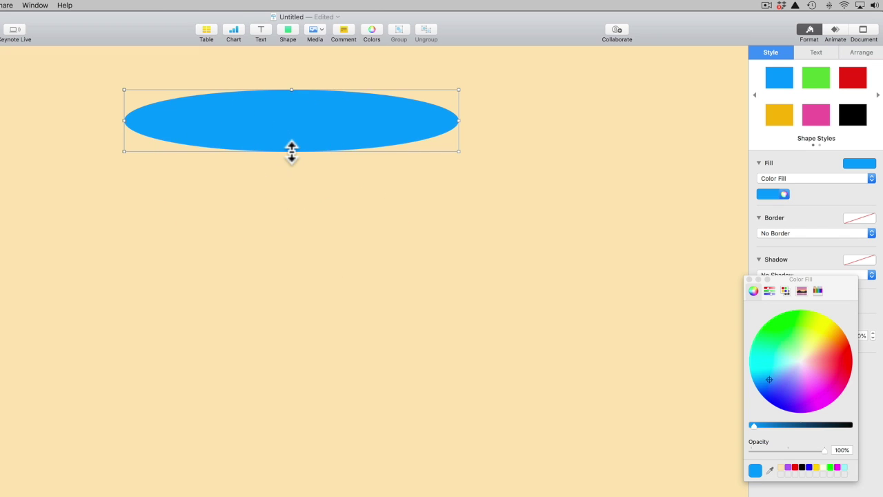
Enter the text "Text in Shapes" inside the blue ellipse
{"action": "type", "text": "Te"}
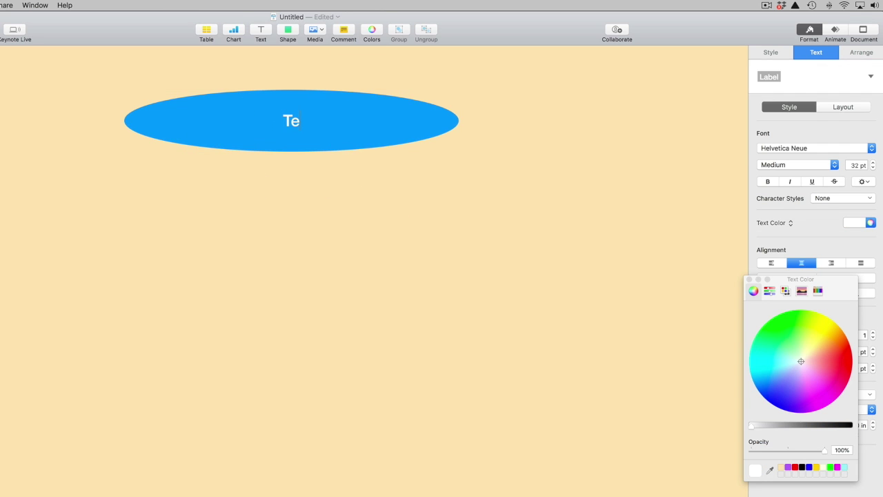
{"action": "type", "text": "xt in Shape"}
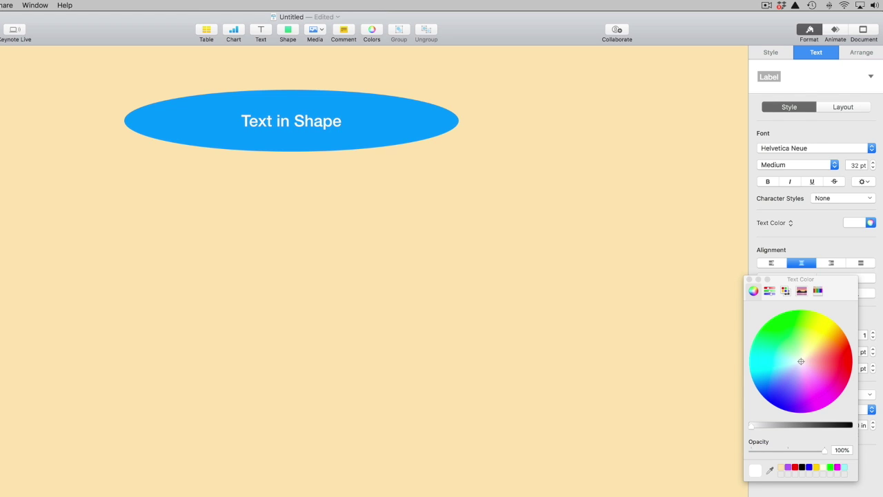
{"action": "type", "text": "s"}
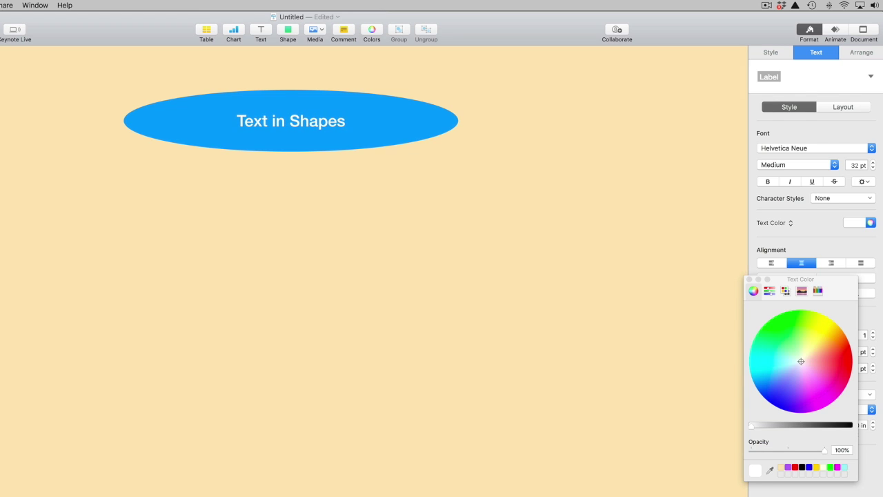
Format the ellipse's text in the Copperplate font at 60 pt
{"action": "triple_click", "coordinate": [282, 131]}
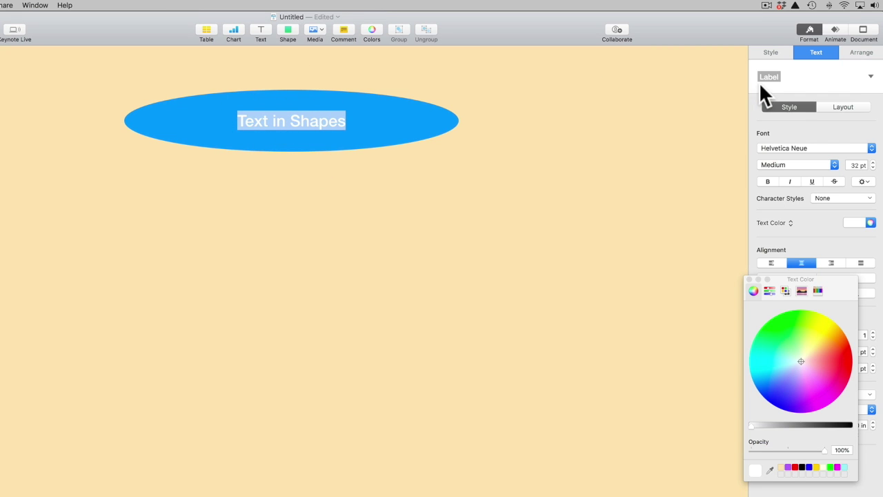
{"action": "left_click", "coordinate": [784, 145]}
{"action": "scroll", "coordinate": [787, 141], "scroll_direction": "up", "scroll_amount": 10}
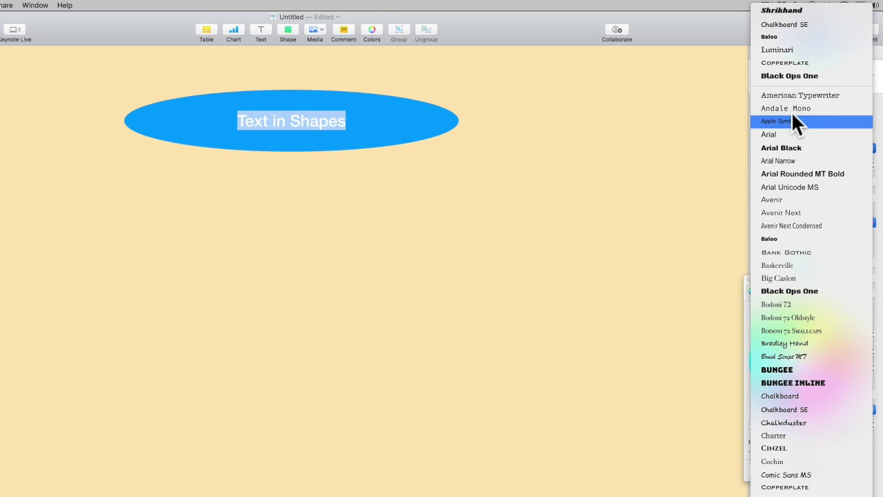
{"action": "left_click", "coordinate": [794, 61]}
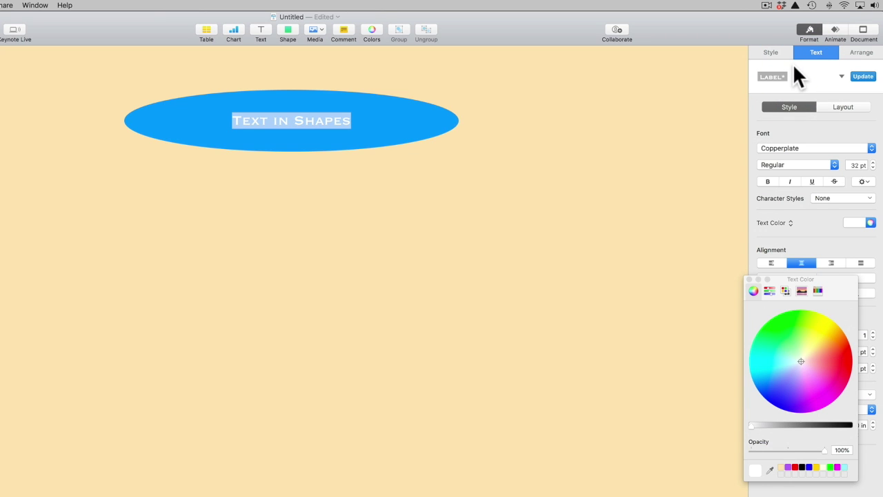
{"action": "double_click", "coordinate": [850, 166]}
{"action": "type", "text": "6"}
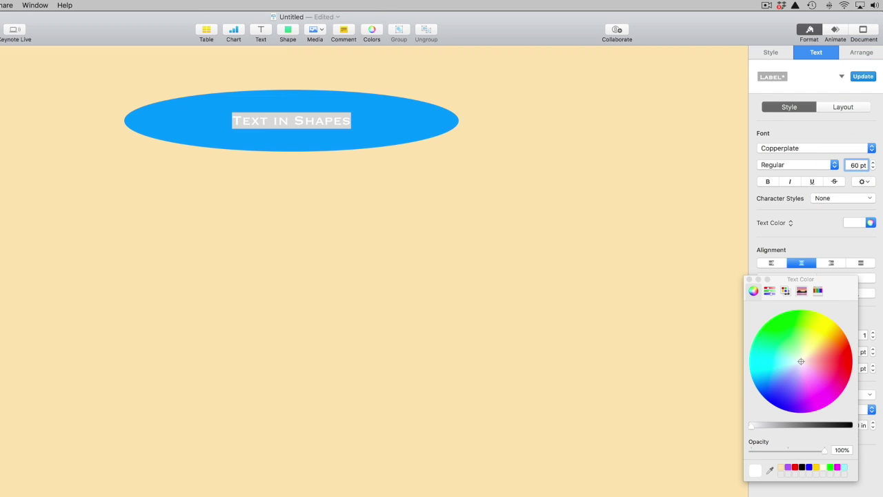
{"action": "type", "text": "0"}
{"action": "key", "text": "Return"}
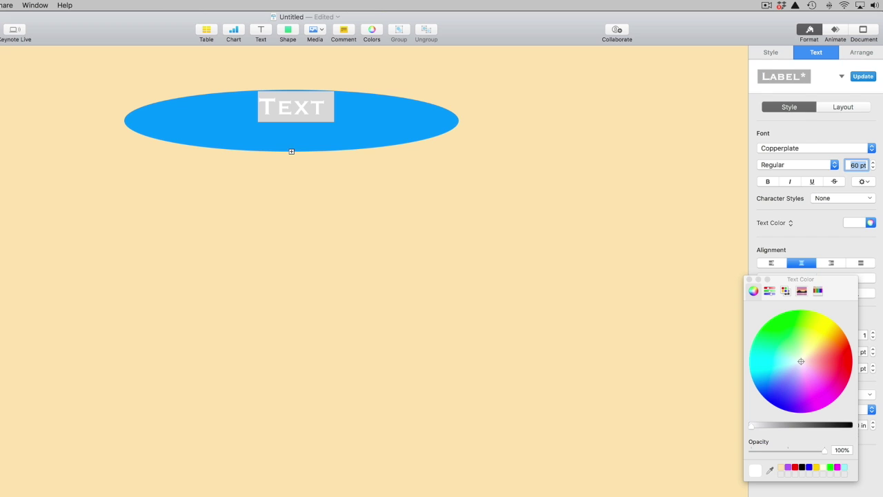
Enlarge the ellipse slightly in width and height so its whole text fits on one line
{"action": "left_click", "coordinate": [412, 170]}
{"action": "left_click", "coordinate": [391, 131]}
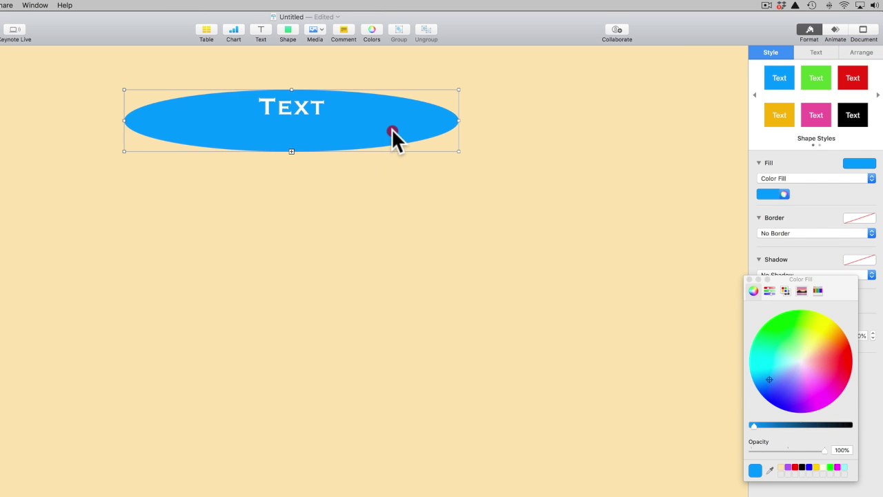
{"action": "left_click_drag", "start_coordinate": [459, 151], "coordinate": [483, 159]}
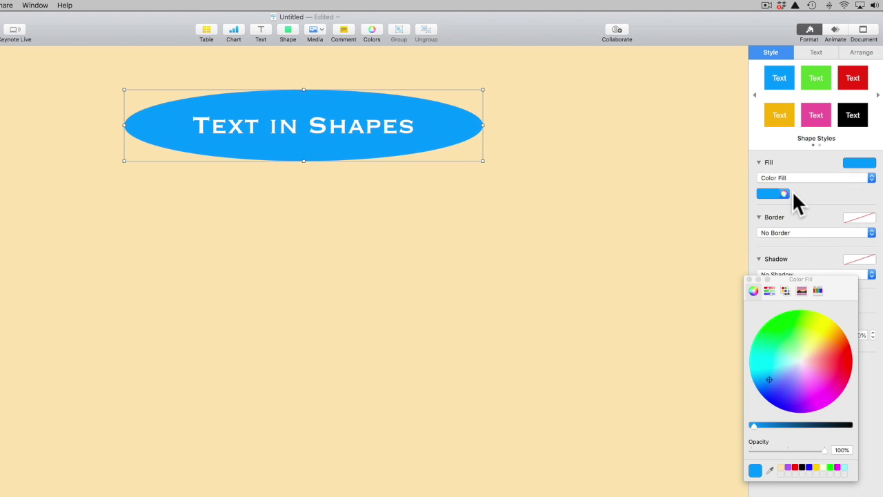
Give the ellipse a line border and colour it red
{"action": "left_click", "coordinate": [797, 230]}
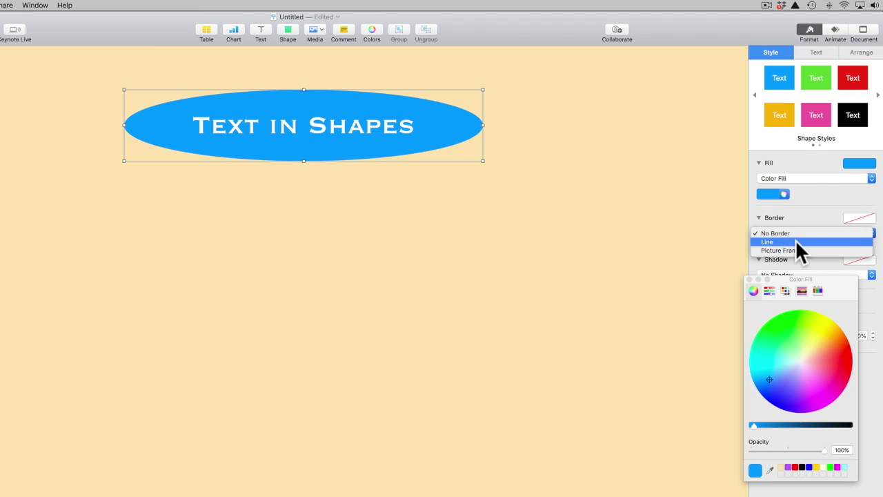
{"action": "left_click", "coordinate": [796, 243]}
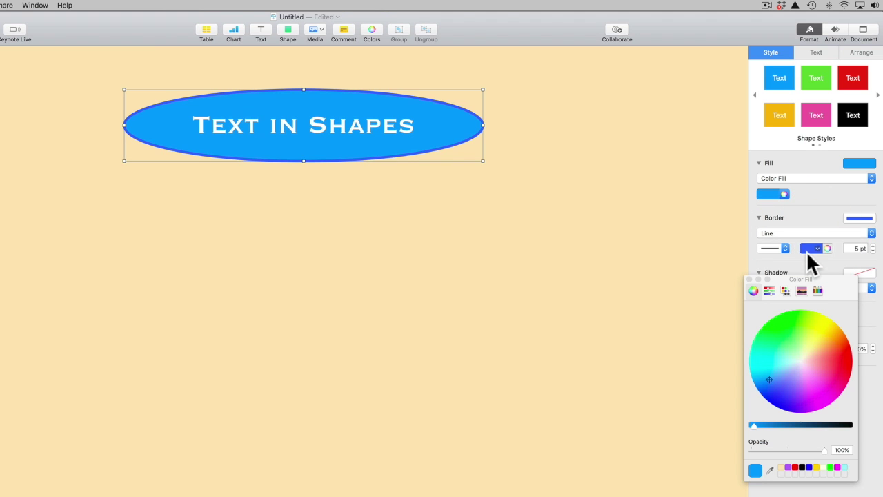
{"action": "left_click", "coordinate": [828, 249]}
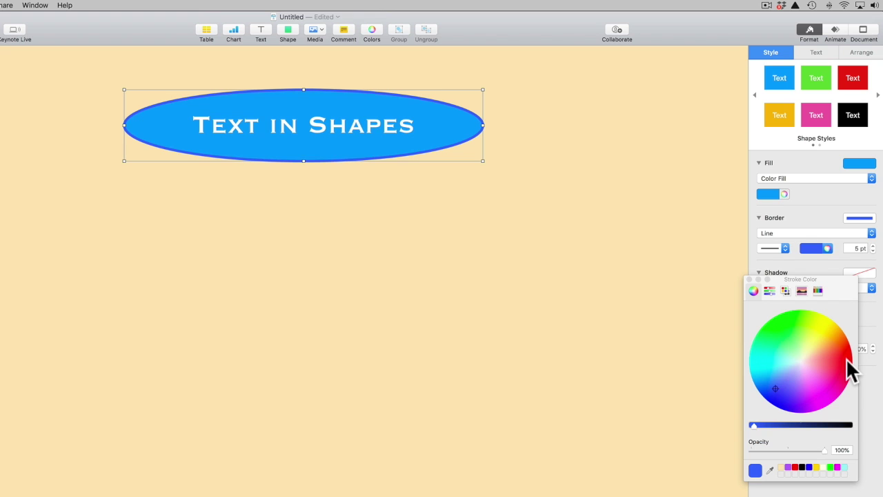
{"action": "left_click", "coordinate": [795, 467]}
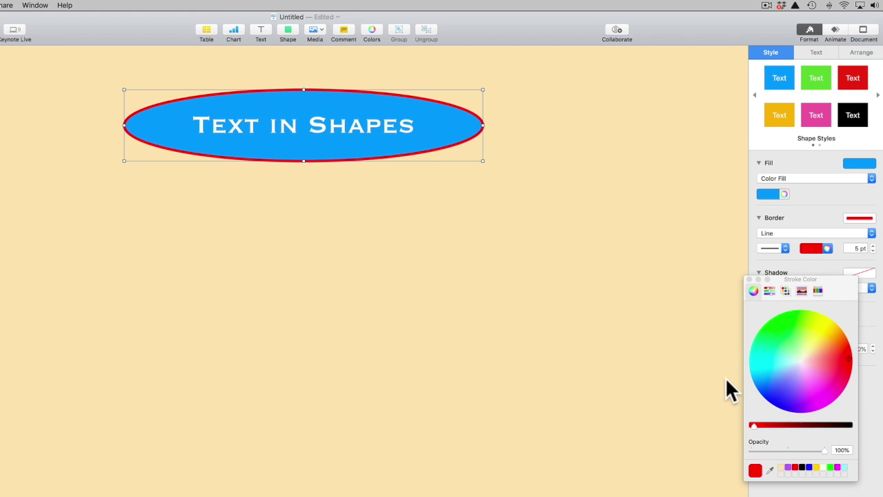
{"action": "left_click", "coordinate": [568, 276]}
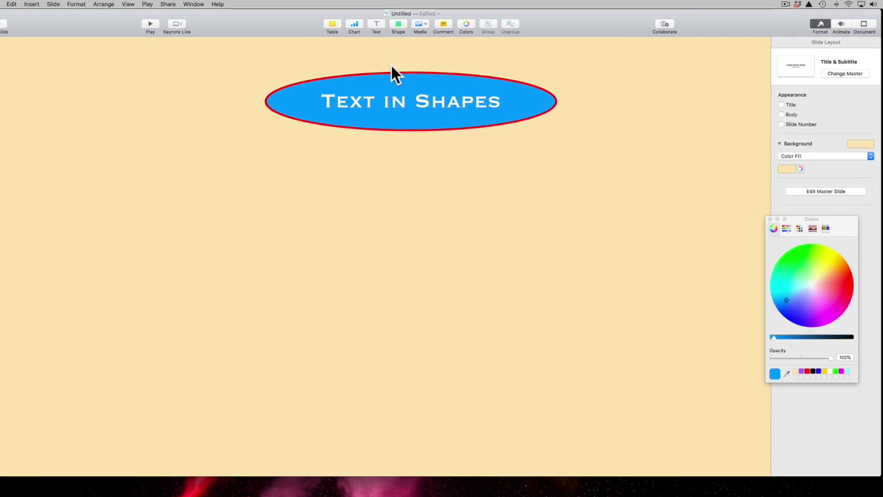
Insert a five-pointed star, enlarge it to fill the lower part of the slide and centre it beneath the ellipse
{"action": "left_click", "coordinate": [404, 25]}
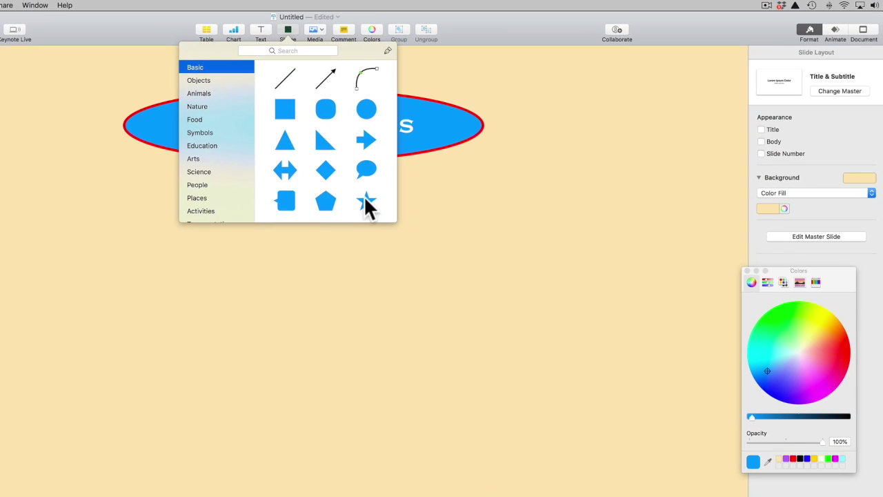
{"action": "left_click", "coordinate": [386, 193]}
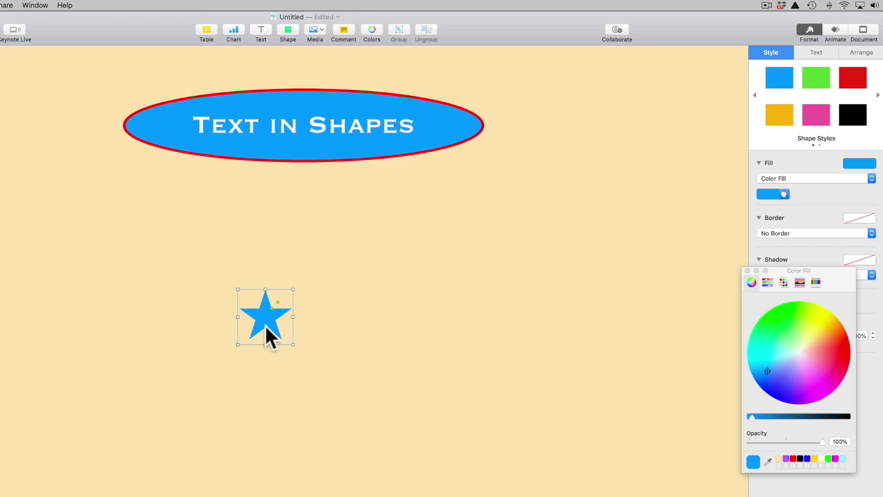
{"action": "left_click_drag", "start_coordinate": [266, 328], "coordinate": [183, 437]}
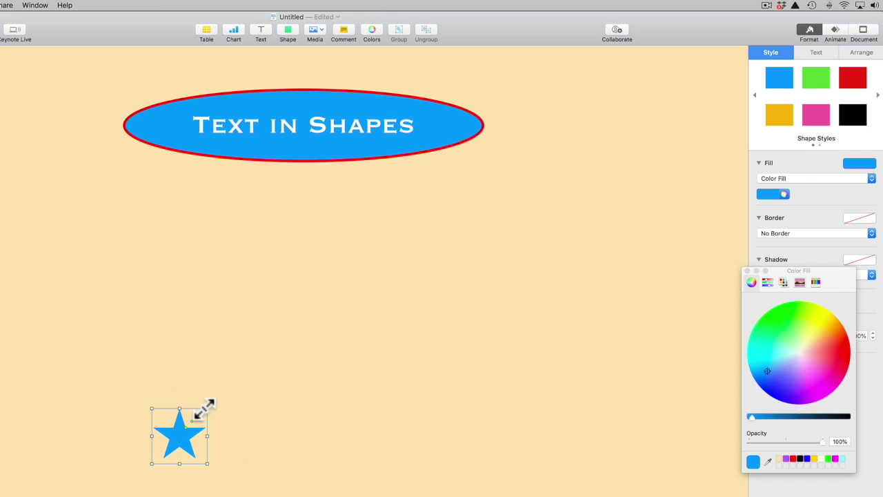
{"action": "left_click_drag", "start_coordinate": [205, 408], "coordinate": [489, 230]}
{"action": "left_click_drag", "start_coordinate": [314, 304], "coordinate": [321, 329]}
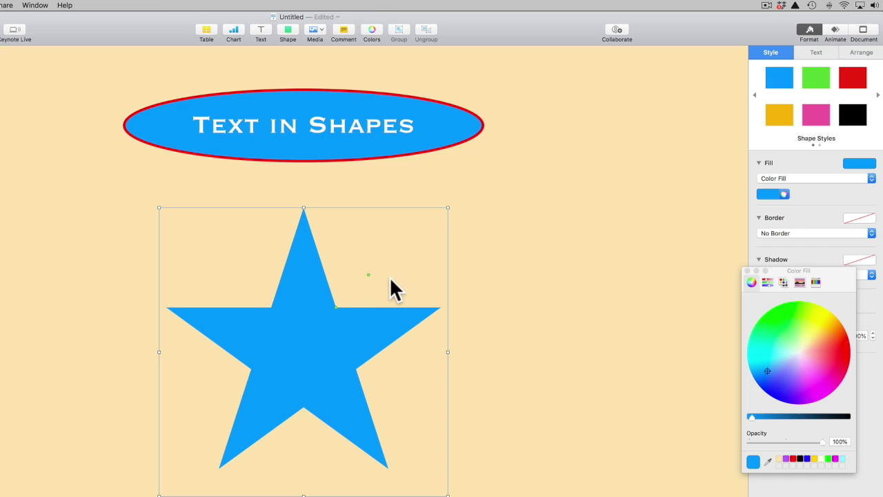
Reshape the star into a 12-pointed starburst with a wider core and fill it red
{"action": "left_click_drag", "start_coordinate": [366, 274], "coordinate": [312, 447]}
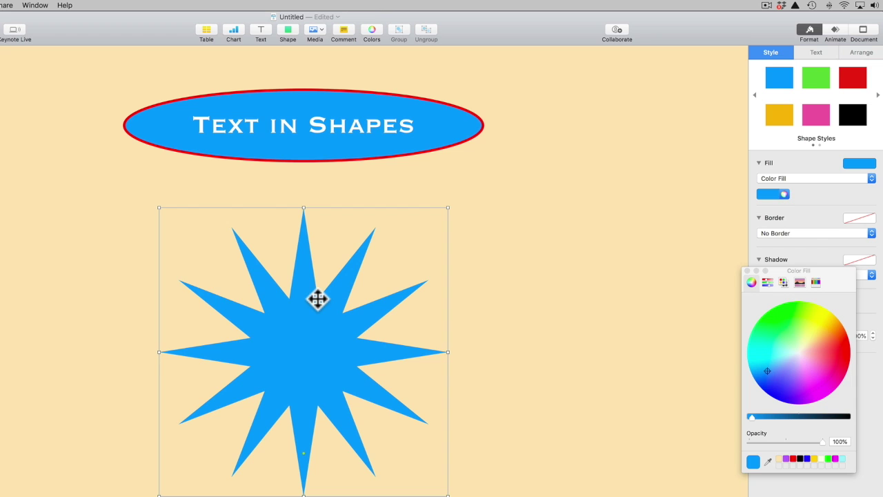
{"action": "left_click_drag", "start_coordinate": [318, 299], "coordinate": [320, 284]}
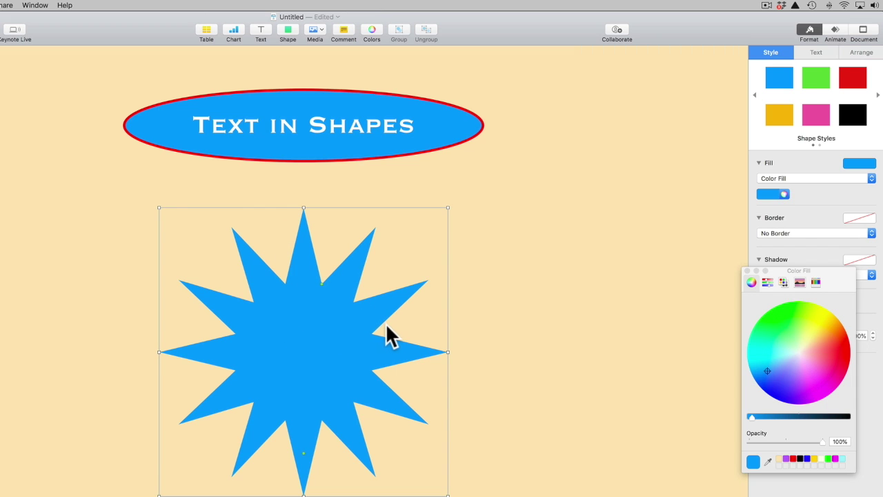
{"action": "left_click", "coordinate": [841, 352]}
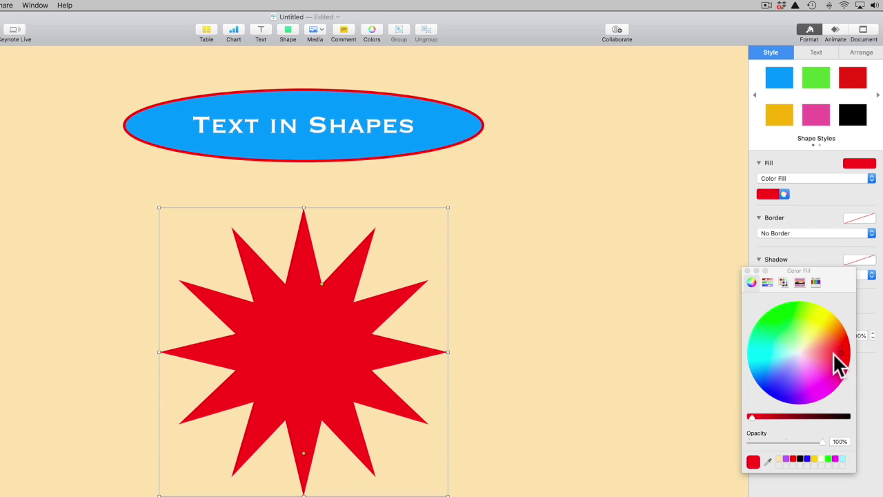
Give the starburst a line border and colour the border blue
{"action": "left_click_drag", "start_coordinate": [784, 268], "coordinate": [663, 284]}
{"action": "left_click", "coordinate": [778, 233]}
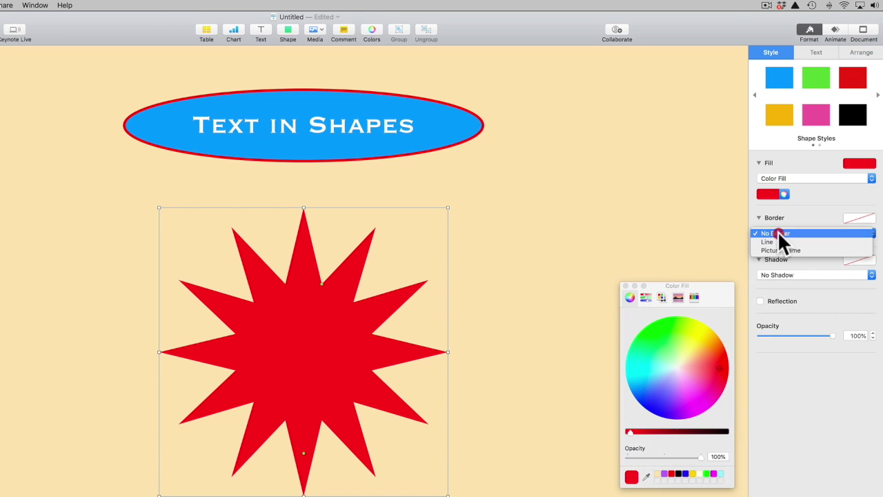
{"action": "left_click", "coordinate": [778, 240]}
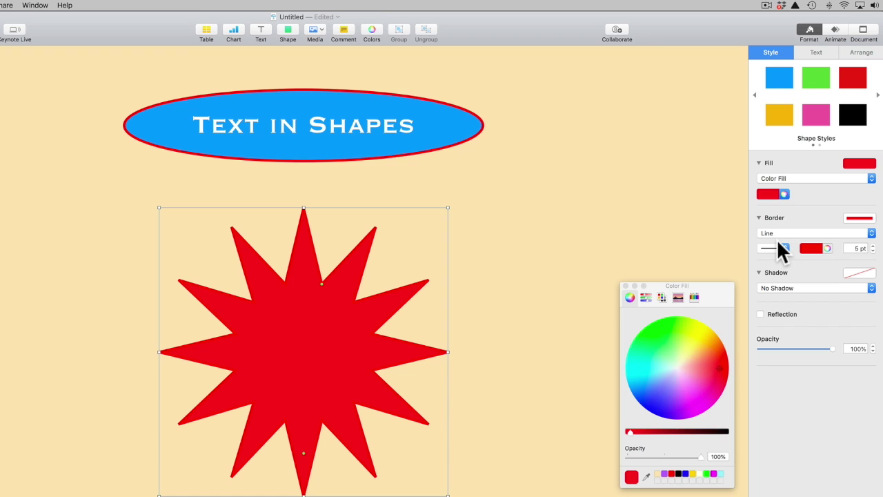
{"action": "left_click", "coordinate": [827, 248]}
{"action": "left_click", "coordinate": [651, 398]}
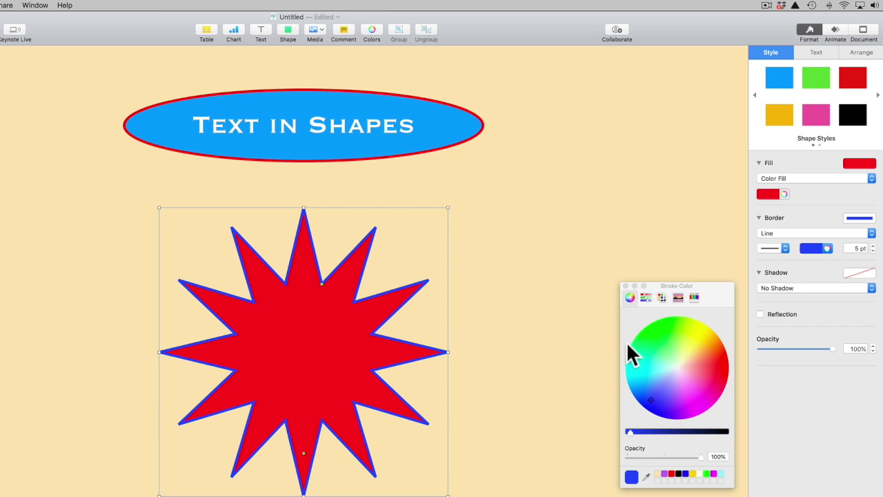
{"action": "left_click", "coordinate": [537, 306]}
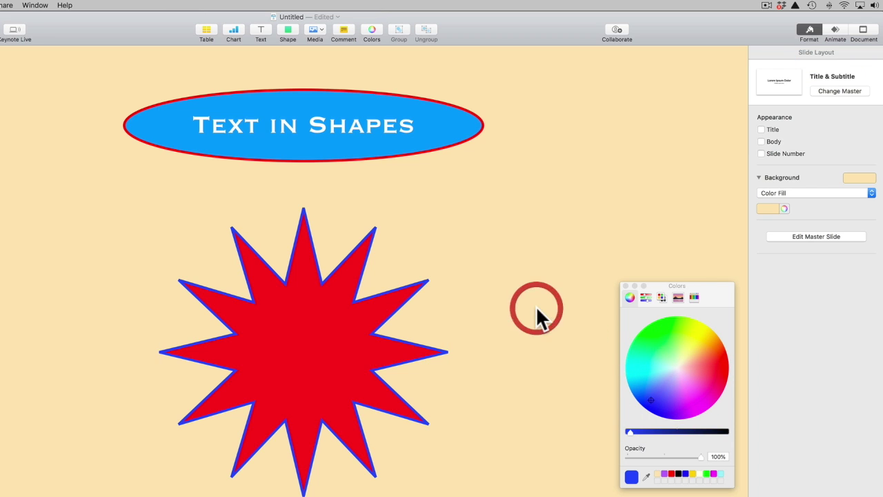
Insert a diamond shape, enlarge it and place it just to the left of the starburst
{"action": "left_click", "coordinate": [289, 29]}
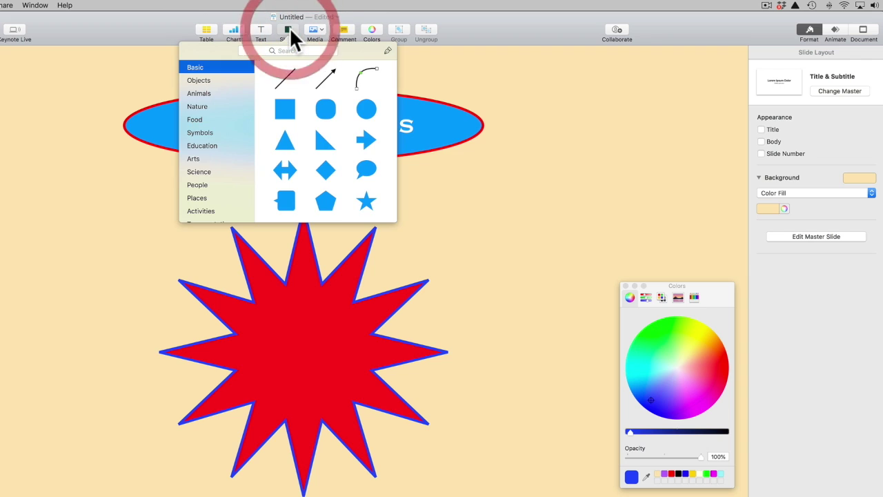
{"action": "left_click", "coordinate": [326, 170]}
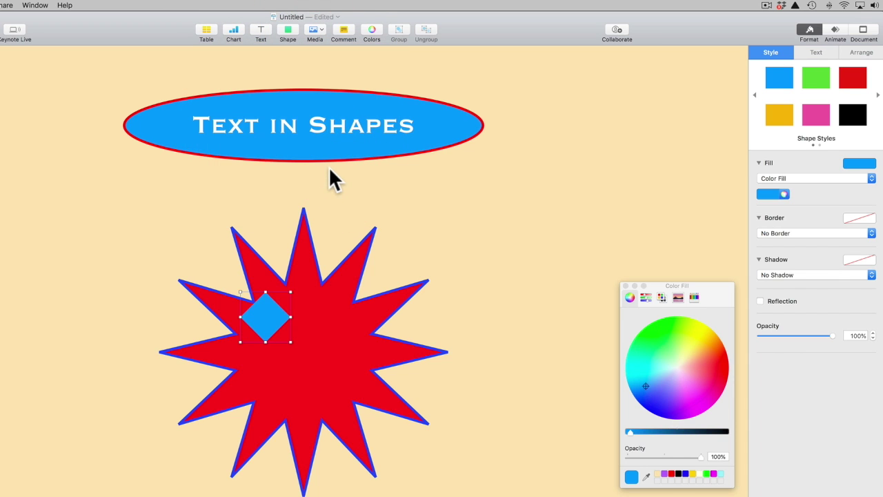
{"action": "left_click", "coordinate": [269, 319]}
{"action": "left_click_drag", "start_coordinate": [269, 319], "coordinate": [266, 491]}
{"action": "left_click_drag", "start_coordinate": [181, 450], "coordinate": [94, 374]}
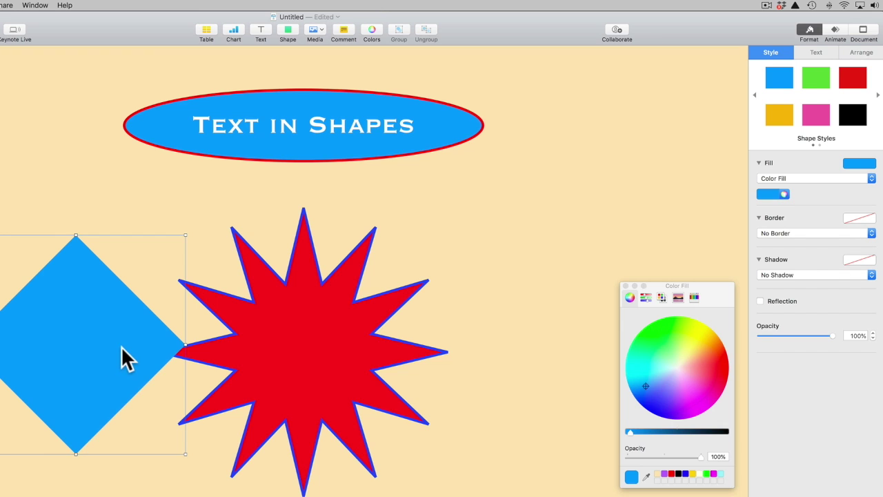
Enter the text "Text in Shapes" inside the diamond
{"action": "type", "text": "Tex"}
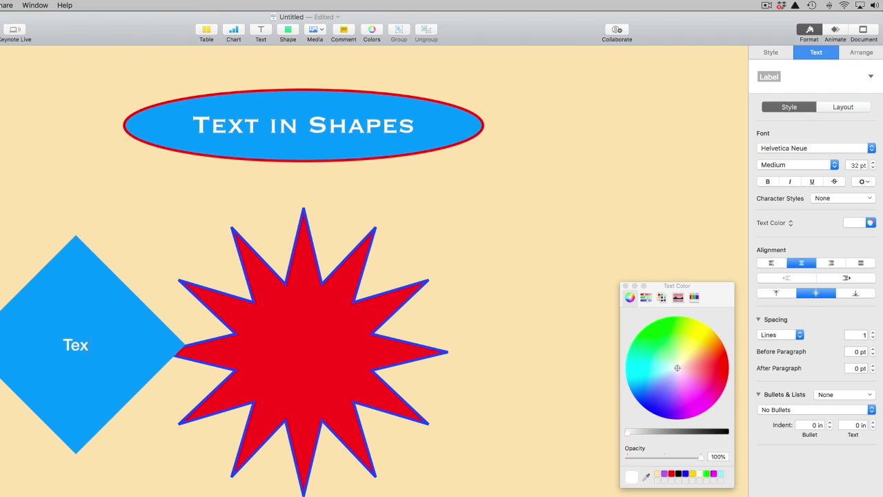
{"action": "type", "text": "t in S"}
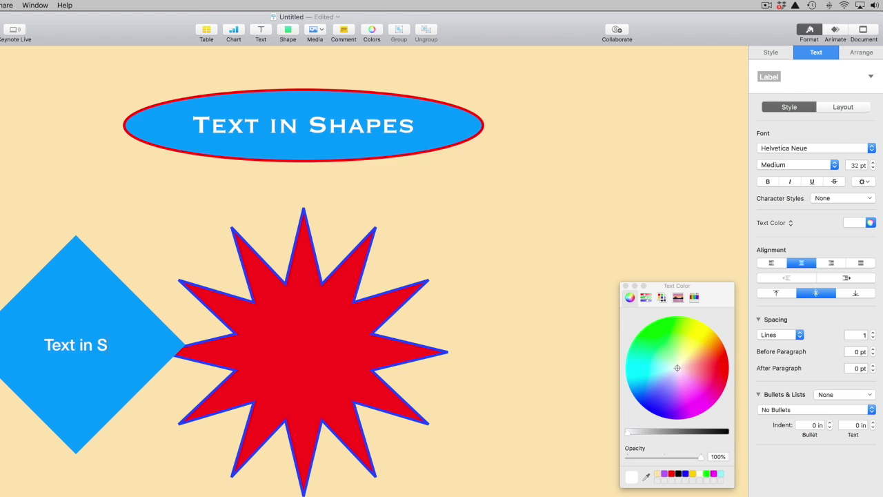
{"action": "type", "text": "hapes"}
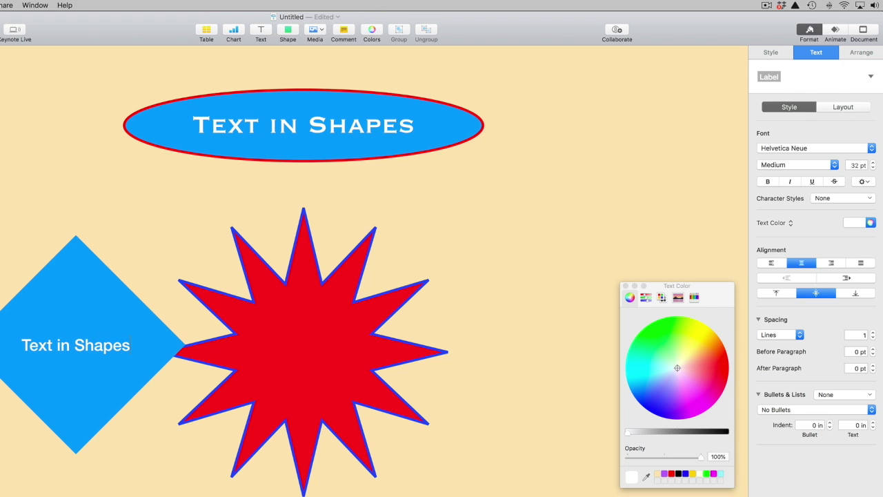
Set the diamond's text to the Shrikhand font at 50 pt
{"action": "double_click", "coordinate": [64, 345]}
{"action": "triple_click", "coordinate": [63, 345]}
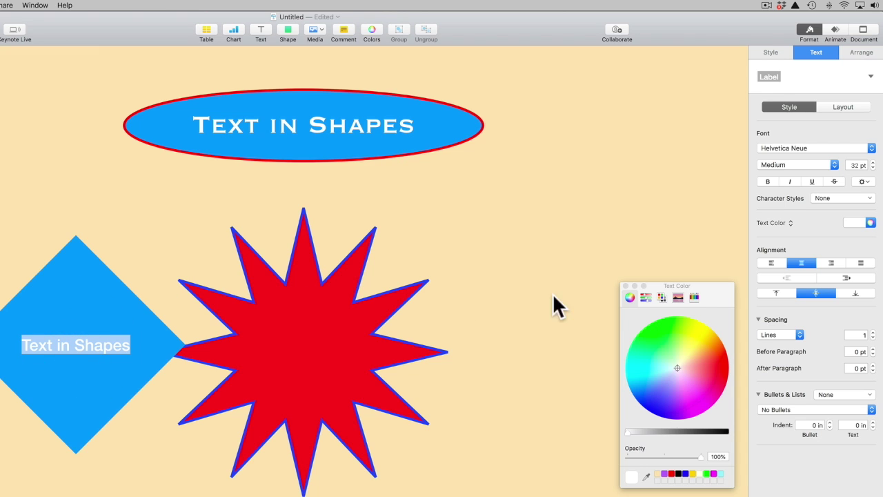
{"action": "left_click", "coordinate": [817, 148]}
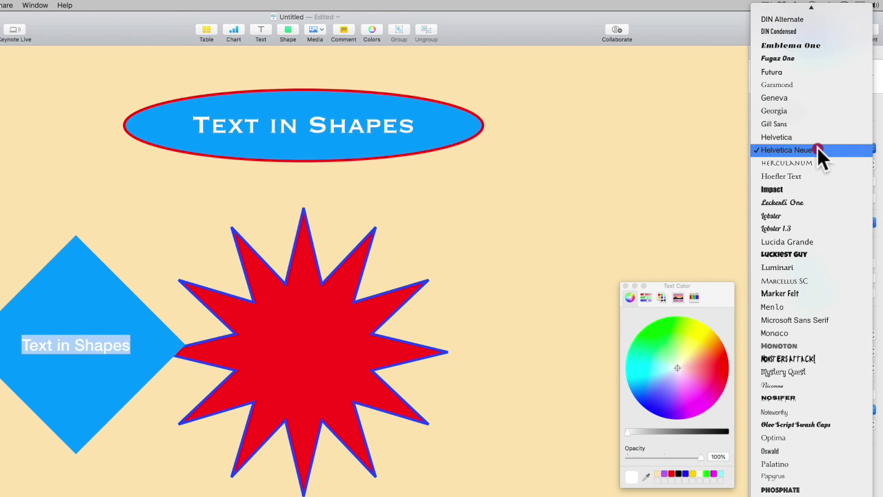
{"action": "scroll", "coordinate": [818, 149], "scroll_direction": "up", "scroll_amount": 10}
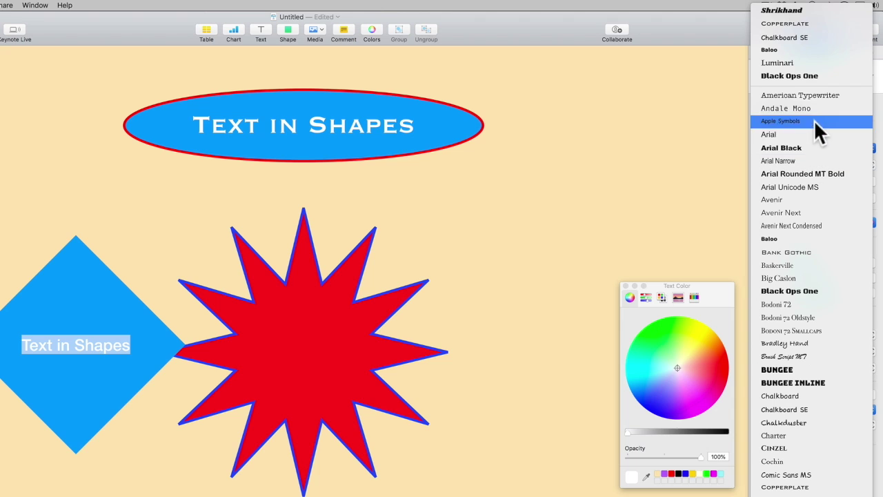
{"action": "left_click", "coordinate": [779, 11]}
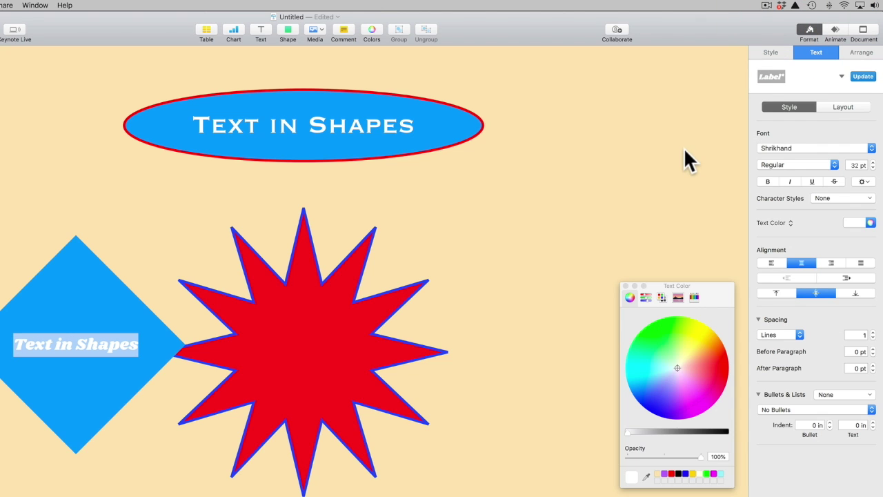
{"action": "double_click", "coordinate": [856, 165]}
{"action": "type", "text": "50"}
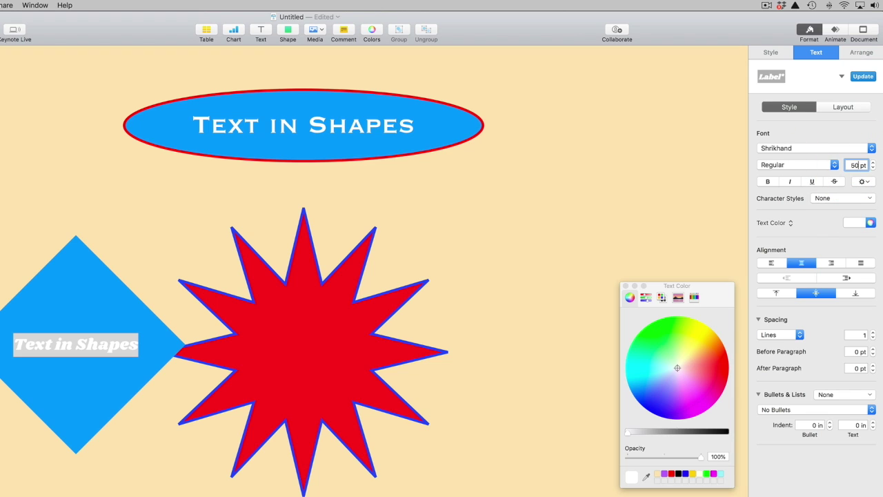
{"action": "key", "text": "Return"}
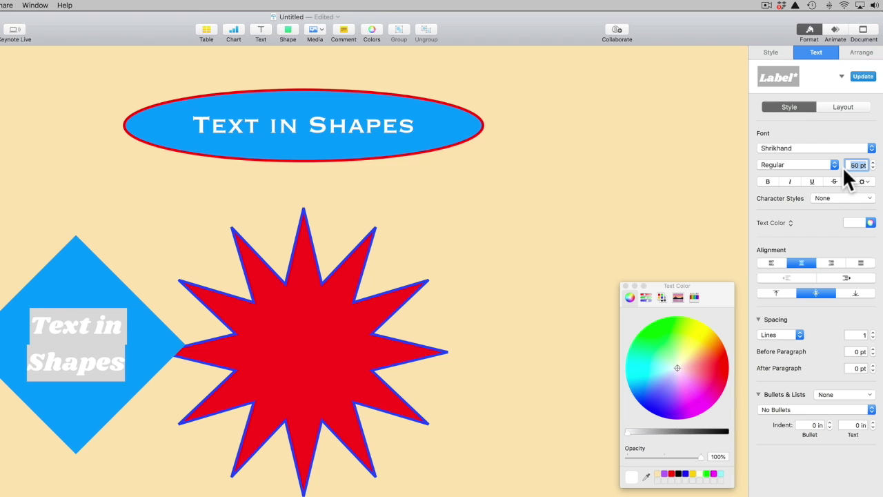
Apply a yellow-to-magenta gradient fill to the diamond's text
{"action": "left_click", "coordinate": [792, 223]}
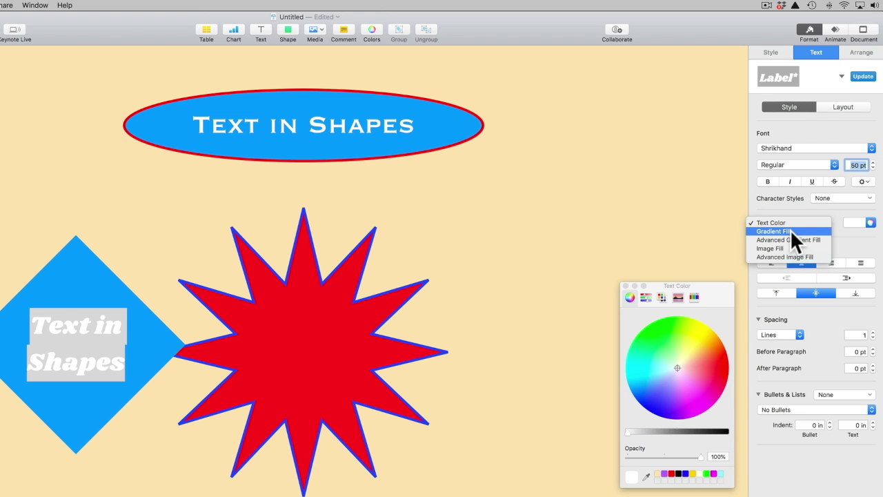
{"action": "left_click", "coordinate": [791, 232]}
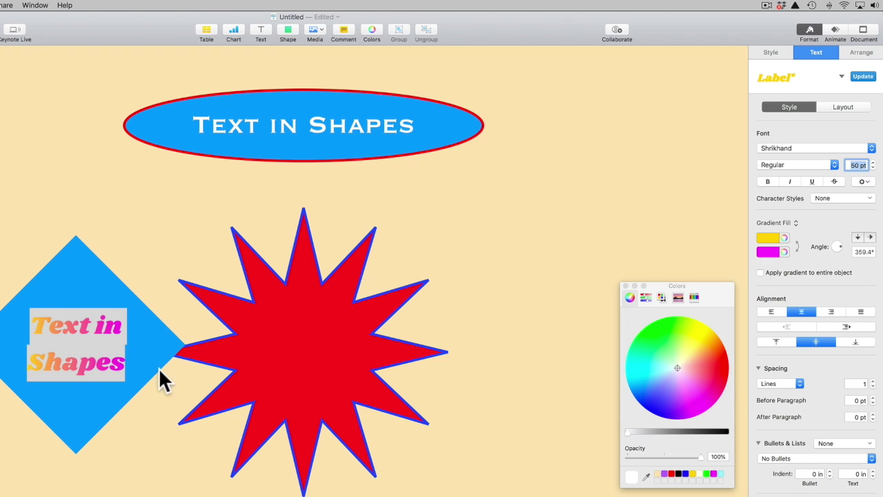
{"action": "left_click", "coordinate": [147, 442]}
Give the diamond a line border and change its fill to light cyan
{"action": "left_click", "coordinate": [144, 356]}
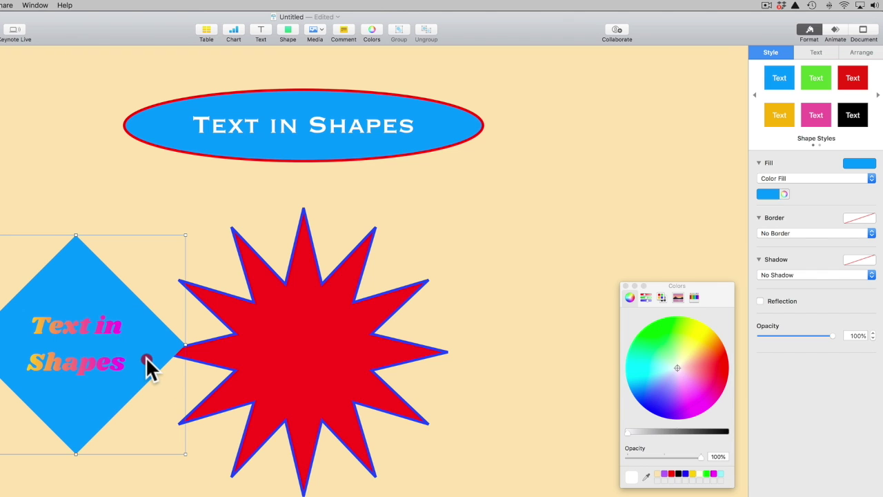
{"action": "left_click", "coordinate": [146, 357]}
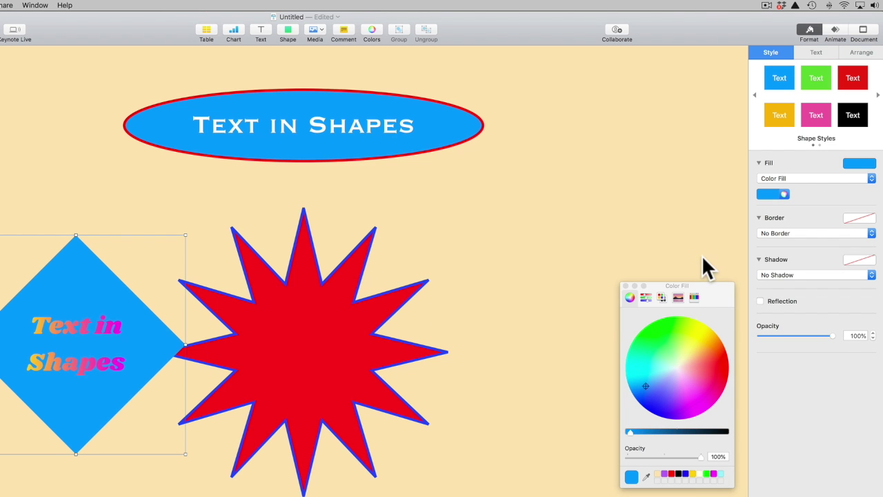
{"action": "left_click", "coordinate": [769, 234]}
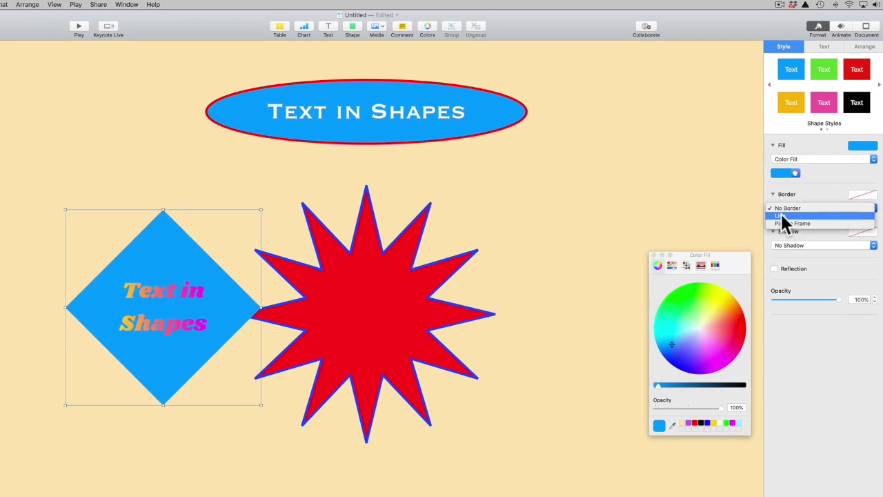
{"action": "left_click", "coordinate": [781, 216]}
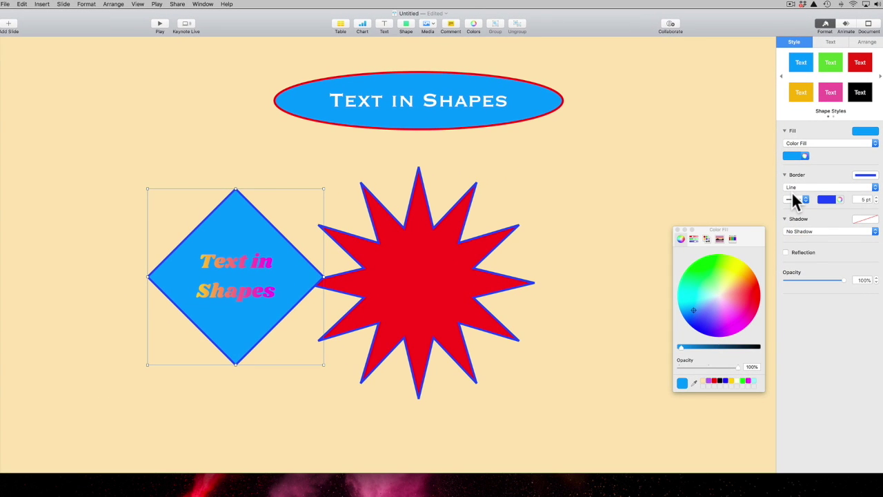
{"action": "left_click", "coordinate": [744, 380]}
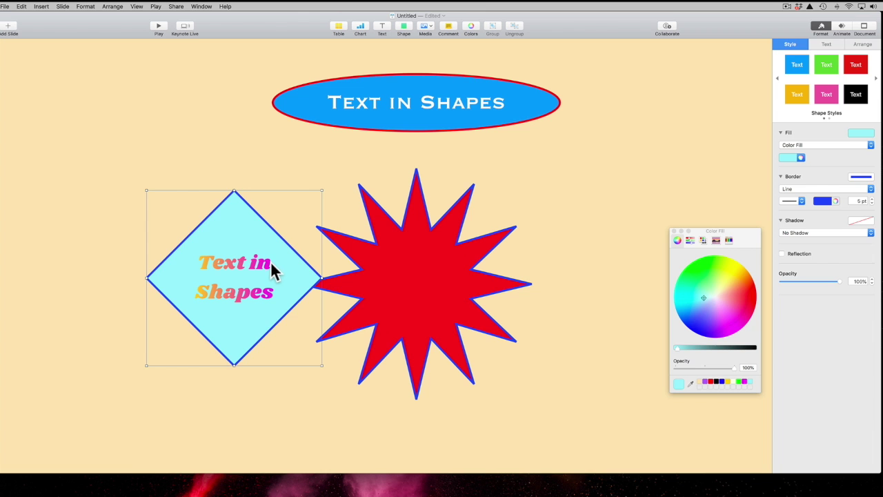
Move the diamond over the middle of the starburst and shrink it slightly about its centre
{"action": "left_click_drag", "start_coordinate": [259, 265], "coordinate": [430, 277]}
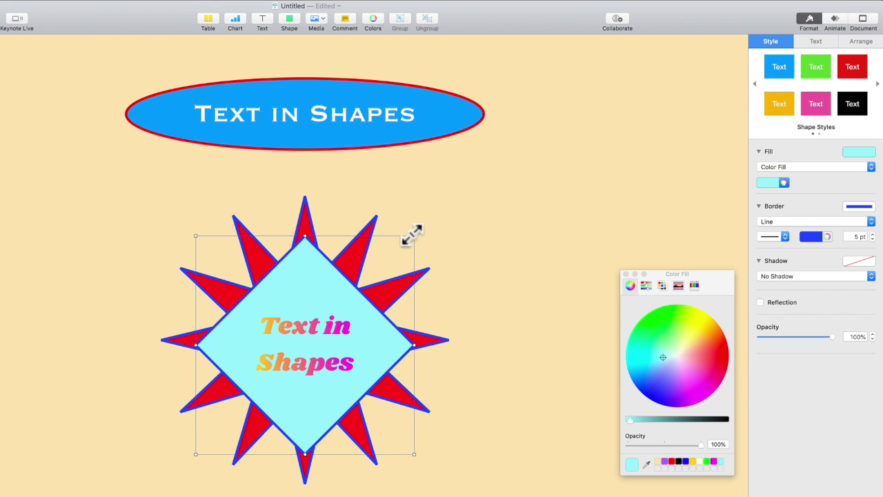
{"action": "left_click_drag", "start_coordinate": [413, 235], "coordinate": [382, 269]}
{"action": "left_click_drag", "start_coordinate": [310, 345], "coordinate": [324, 329]}
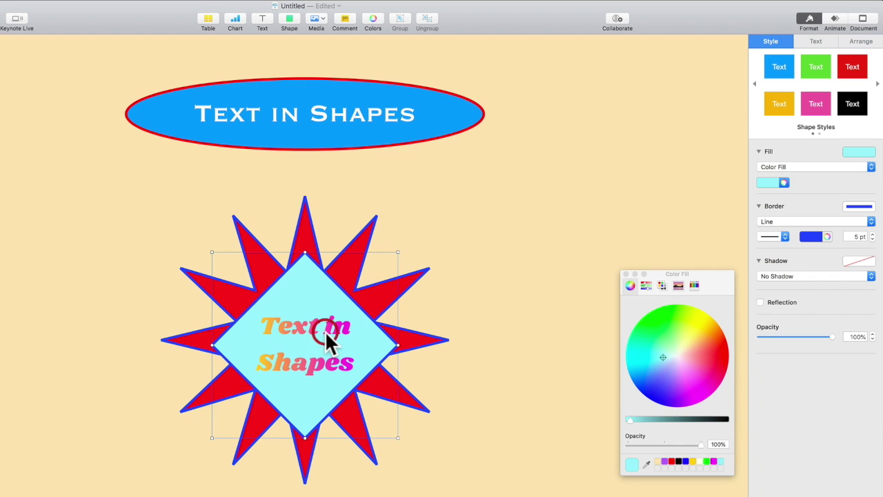
Group the starburst and the diamond into one object
{"action": "left_click", "coordinate": [410, 310]}
{"action": "left_click", "coordinate": [404, 289]}
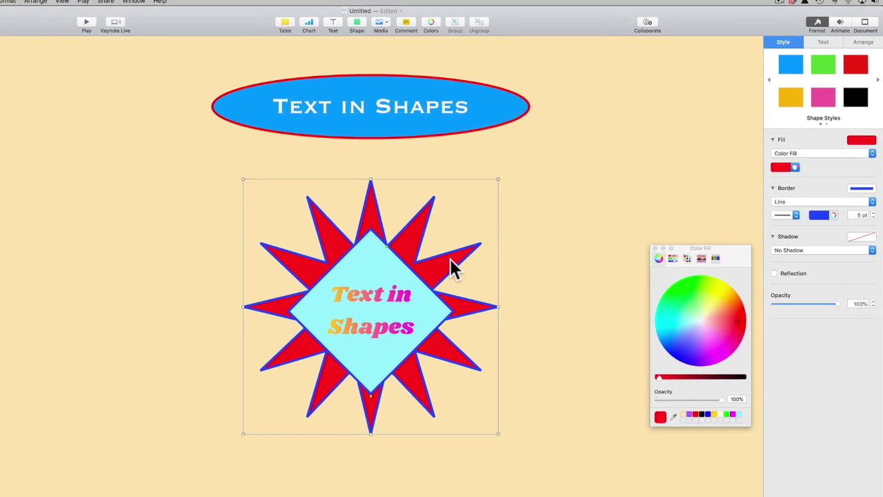
{"action": "left_click", "coordinate": [342, 286], "text": "shift"}
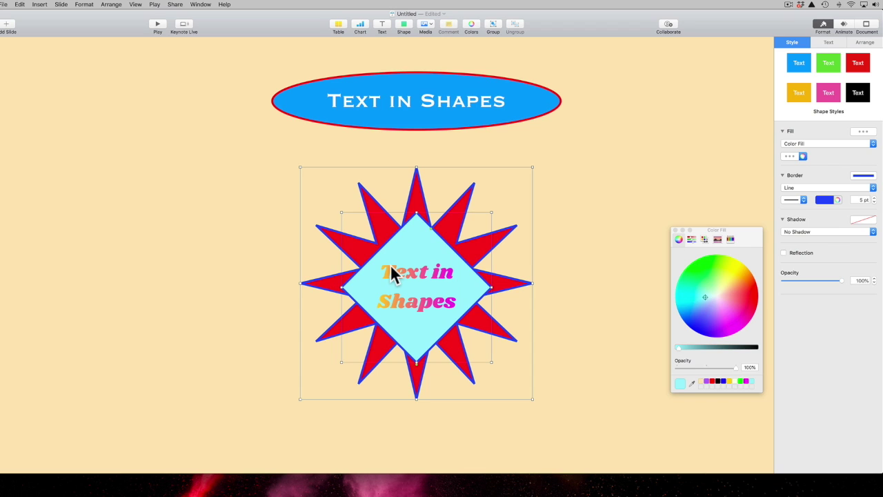
{"action": "left_click", "coordinate": [112, 4]}
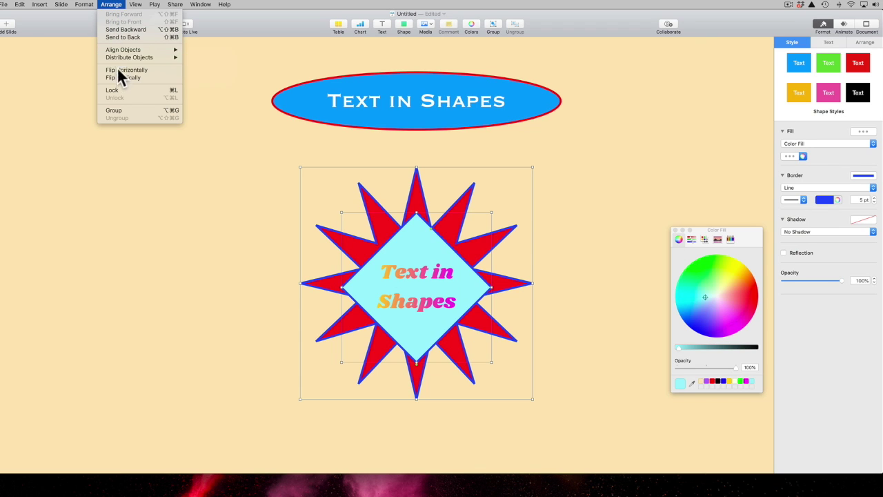
{"action": "left_click", "coordinate": [133, 110]}
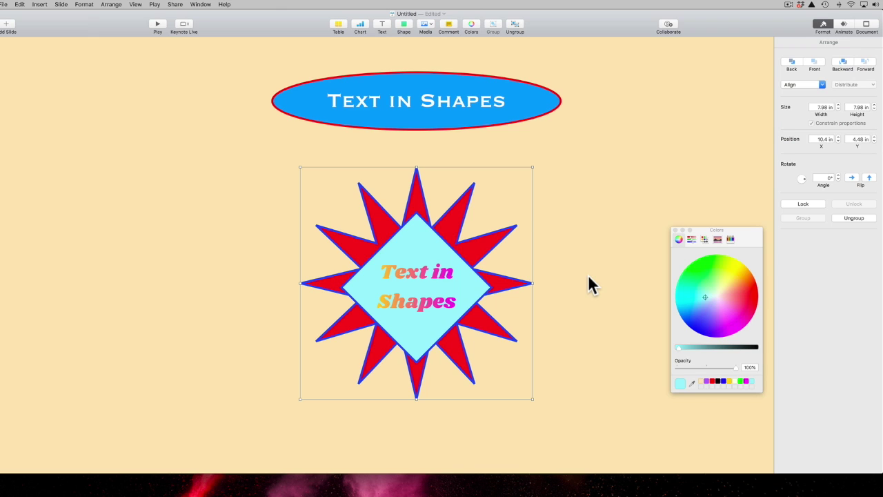
{"action": "left_click", "coordinate": [589, 275]}
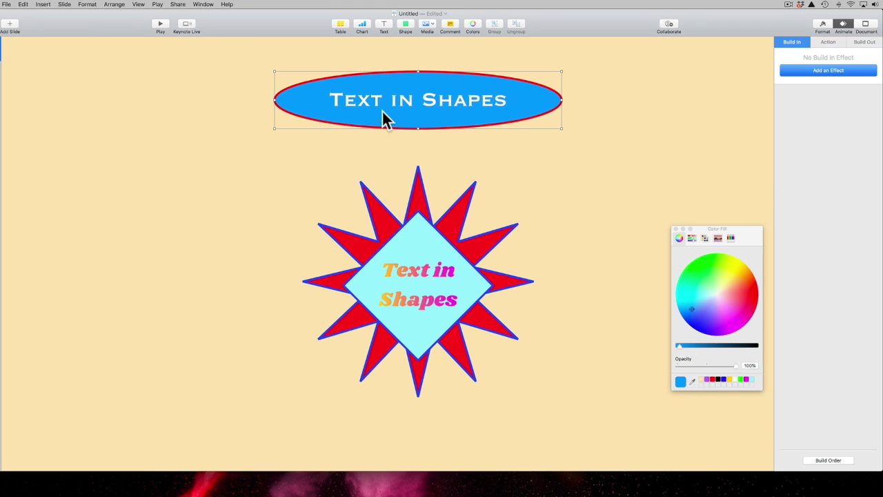
Add a Swoosh build-in effect to the text ellipse and lengthen its duration
{"action": "left_click", "coordinate": [381, 110]}
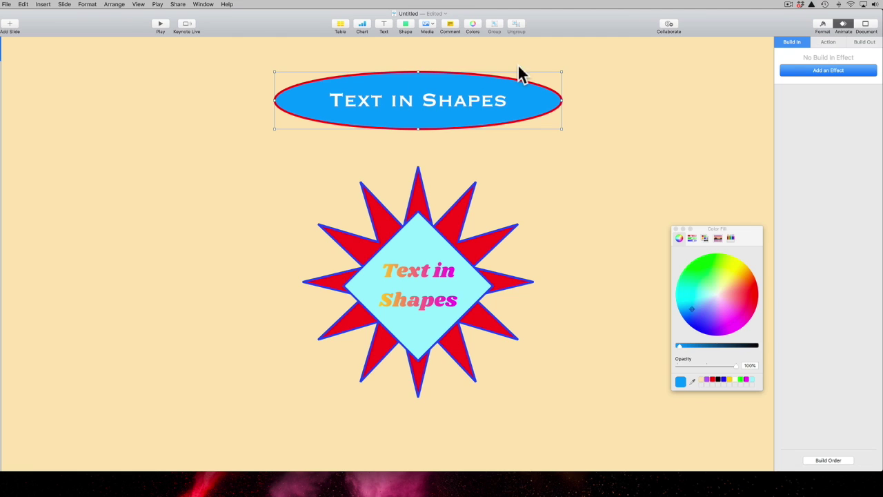
{"action": "left_click", "coordinate": [822, 70]}
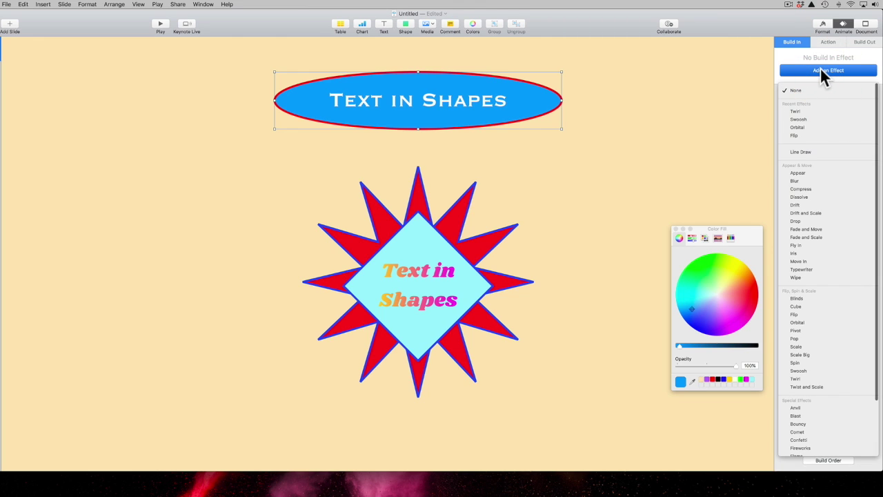
{"action": "left_click", "coordinate": [809, 117]}
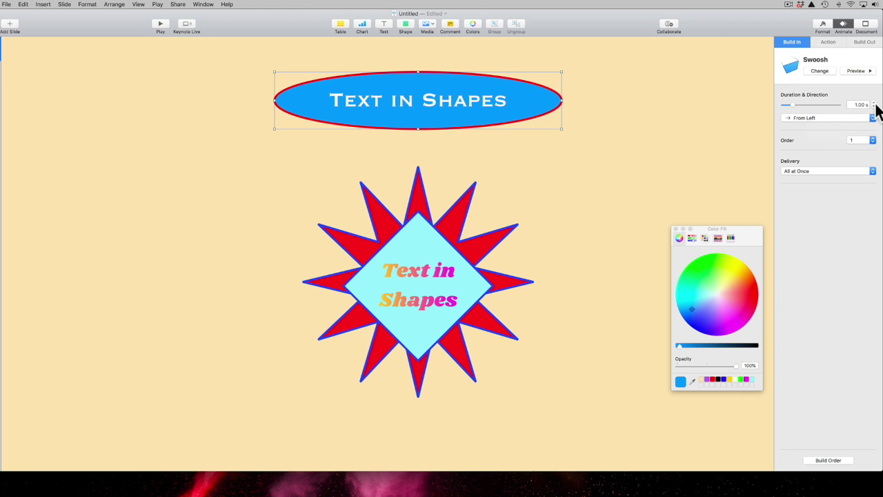
{"action": "left_click", "coordinate": [874, 102]}
{"action": "left_click", "coordinate": [874, 102]}
{"action": "left_click", "coordinate": [874, 102]}
{"action": "left_click", "coordinate": [875, 102]}
Add a Twirl build-in effect to the grouped starburst and diamond
{"action": "left_click", "coordinate": [427, 293]}
{"action": "left_click", "coordinate": [427, 293]}
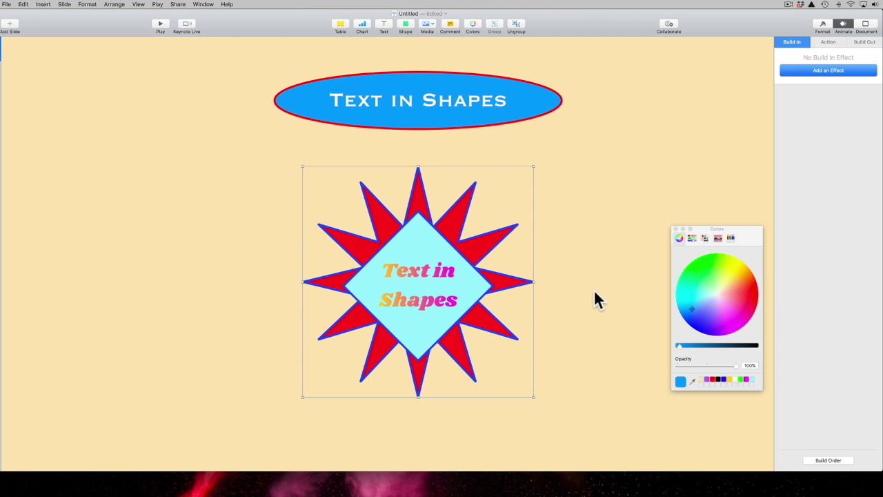
{"action": "left_click", "coordinate": [825, 70]}
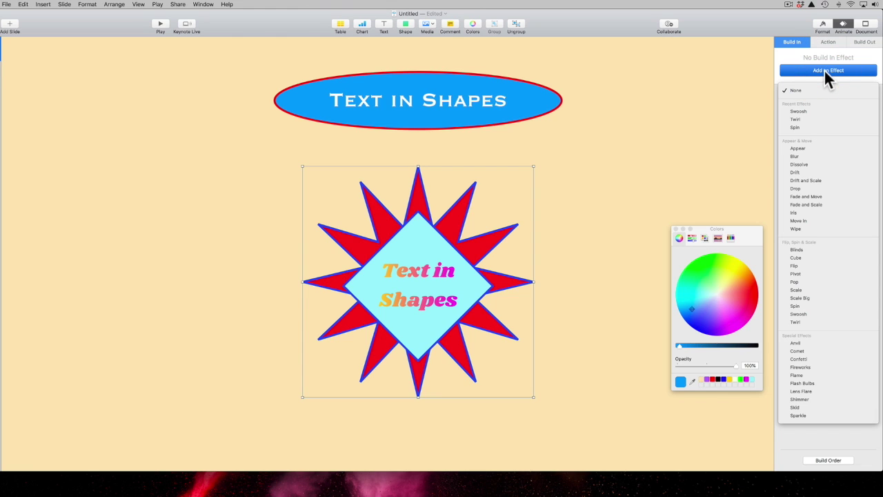
{"action": "left_click", "coordinate": [808, 119]}
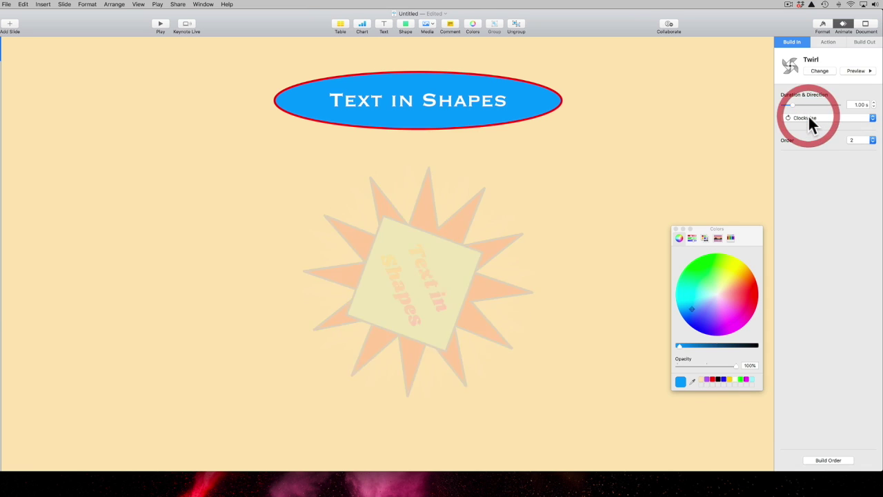
Set the duration of the group's Twirl effect to 3.00 seconds
{"action": "left_click", "coordinate": [873, 103]}
{"action": "left_click", "coordinate": [873, 102]}
{"action": "left_click", "coordinate": [873, 102]}
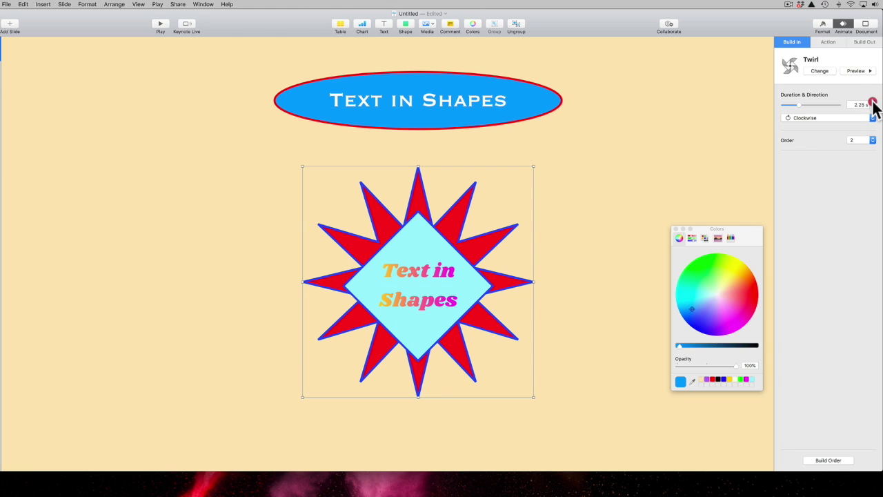
{"action": "left_click", "coordinate": [873, 102]}
{"action": "left_click", "coordinate": [873, 102]}
{"action": "left_click", "coordinate": [873, 102]}
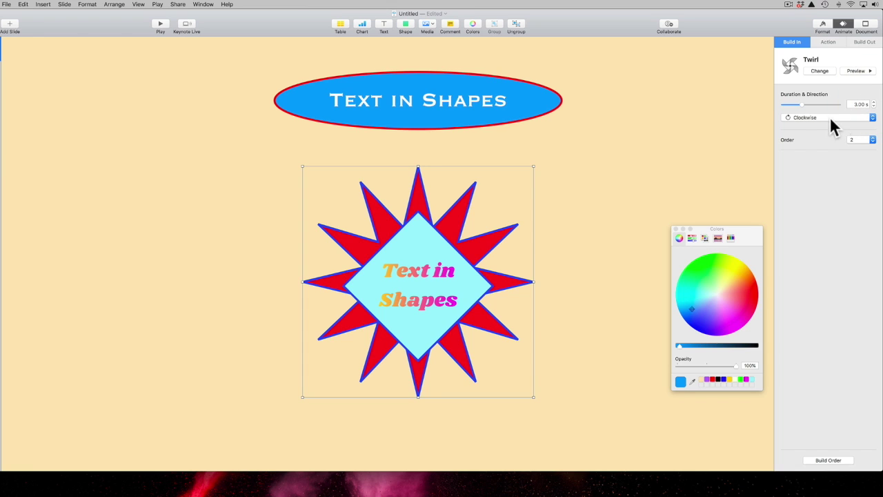
In the build order, set the text ellipse's Swoosh build to start After Transition
{"action": "left_click", "coordinate": [484, 106]}
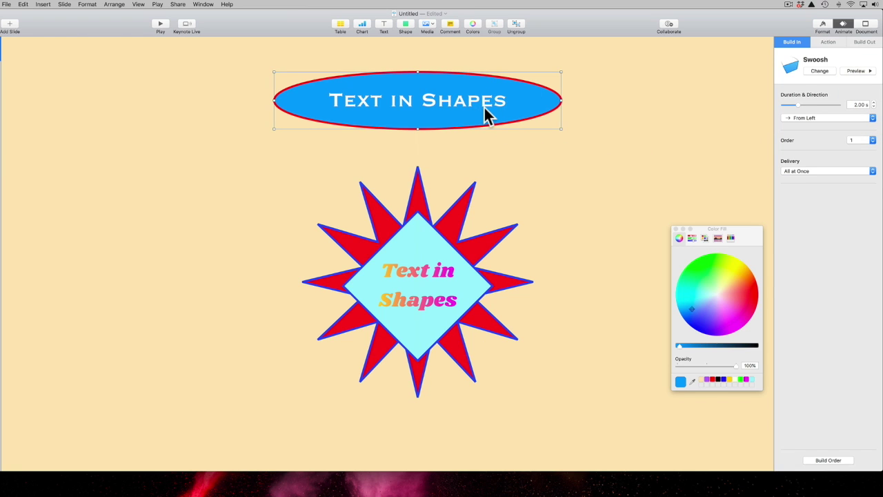
{"action": "left_click", "coordinate": [823, 462]}
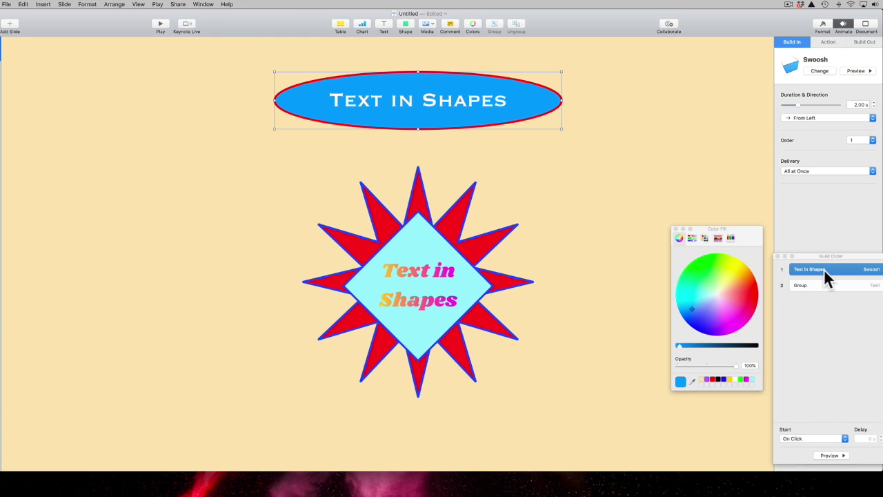
{"action": "left_click", "coordinate": [801, 436]}
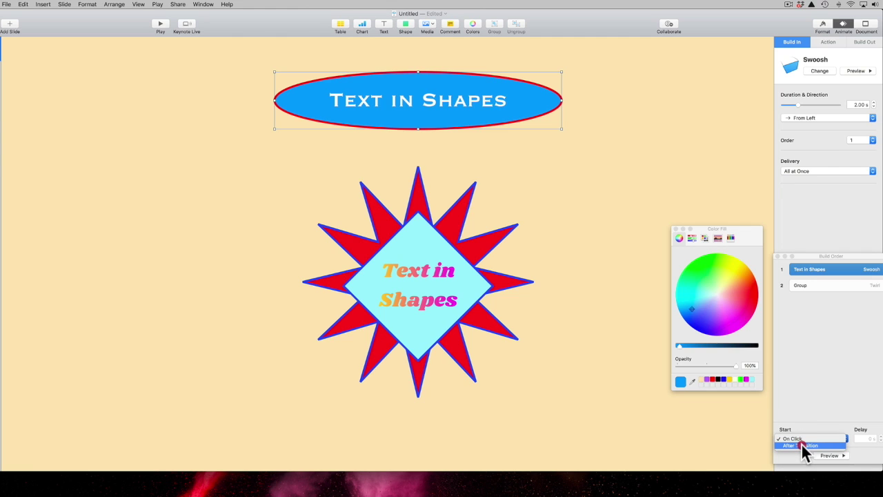
{"action": "left_click", "coordinate": [801, 443]}
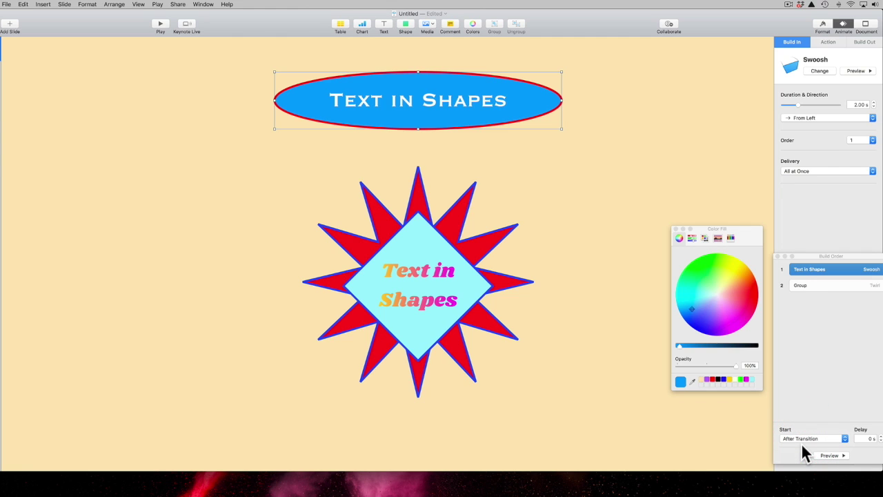
Set the starburst group's Twirl build to start After Build 1
{"action": "left_click", "coordinate": [800, 285]}
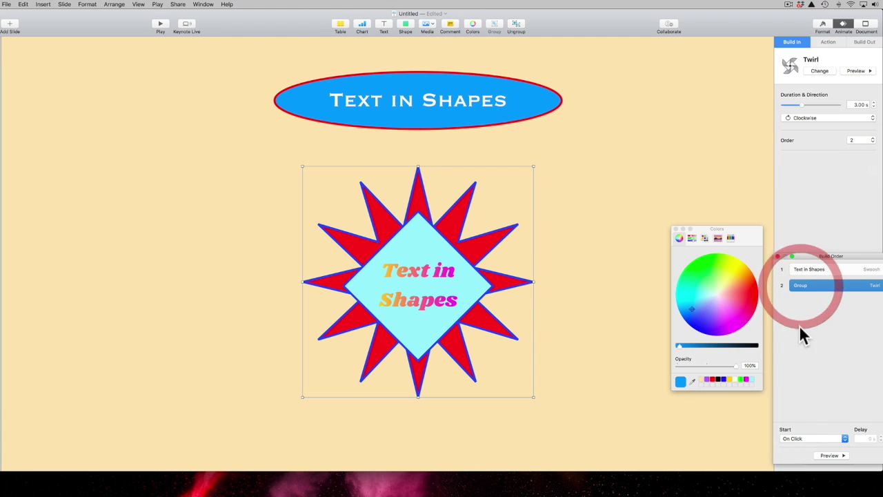
{"action": "left_click", "coordinate": [807, 439]}
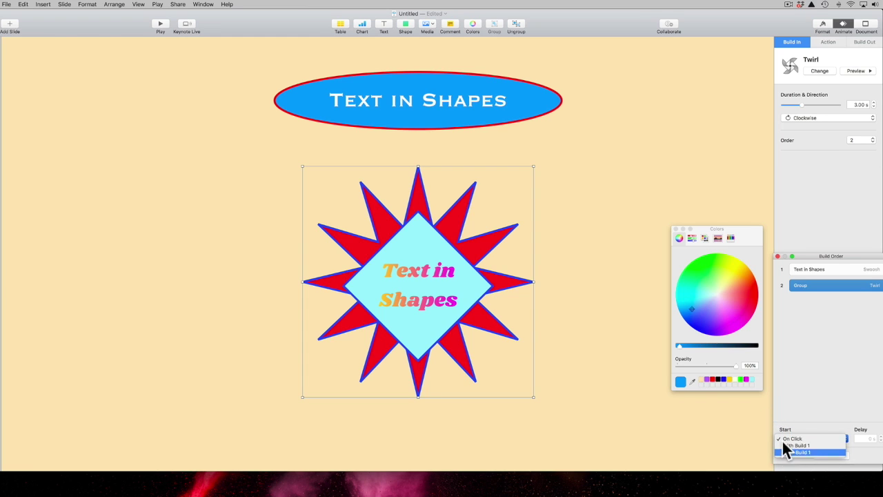
{"action": "left_click", "coordinate": [805, 449]}
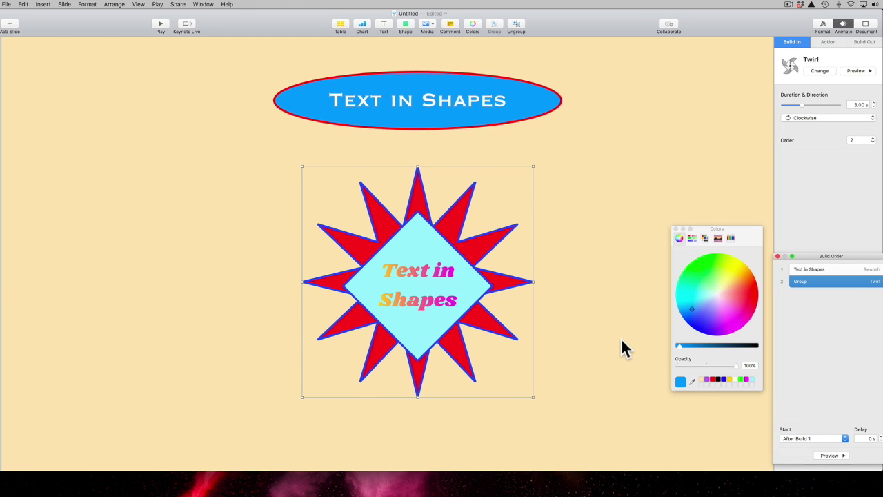
Deselect everything and play the slide to view both build-in animations
{"action": "left_click", "coordinate": [621, 338]}
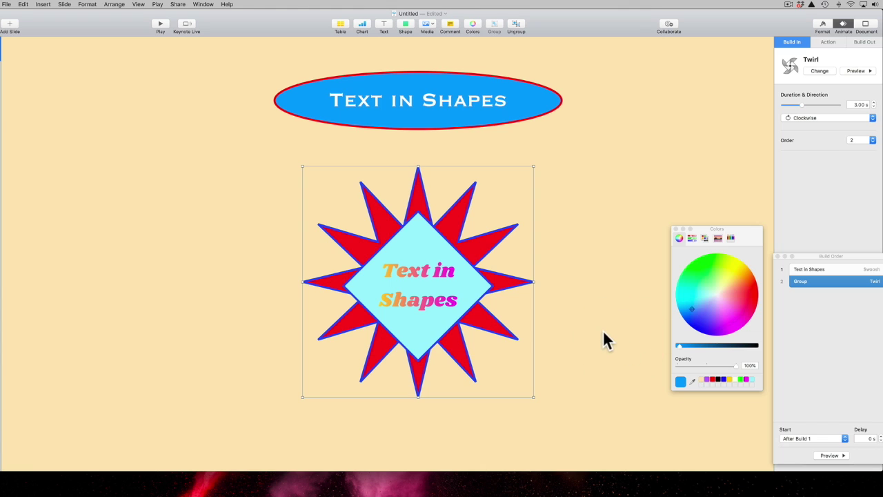
{"action": "left_click", "coordinate": [587, 322]}
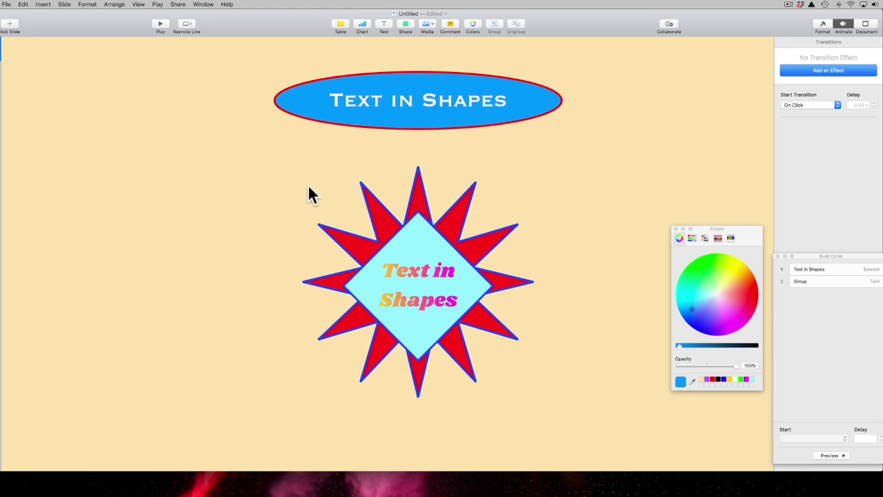
{"action": "left_click", "coordinate": [159, 23]}
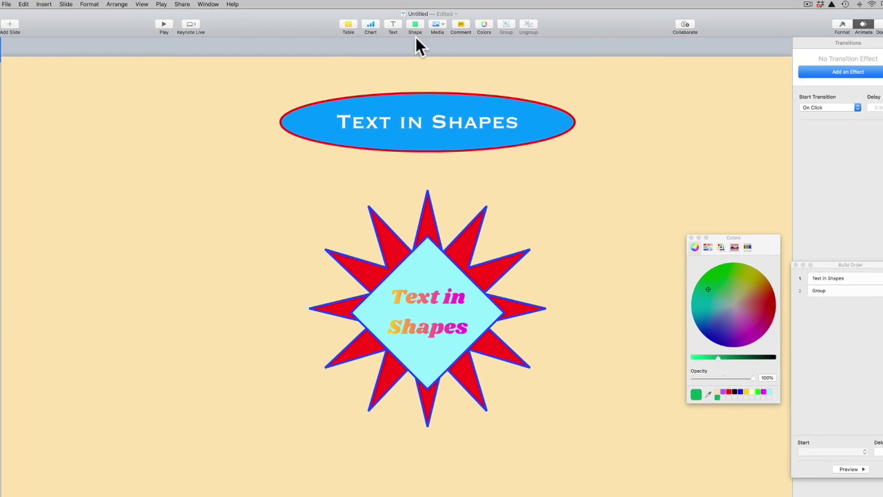
Insert the banknote shape from the Objects category of the shape library
{"action": "left_click", "coordinate": [449, 29]}
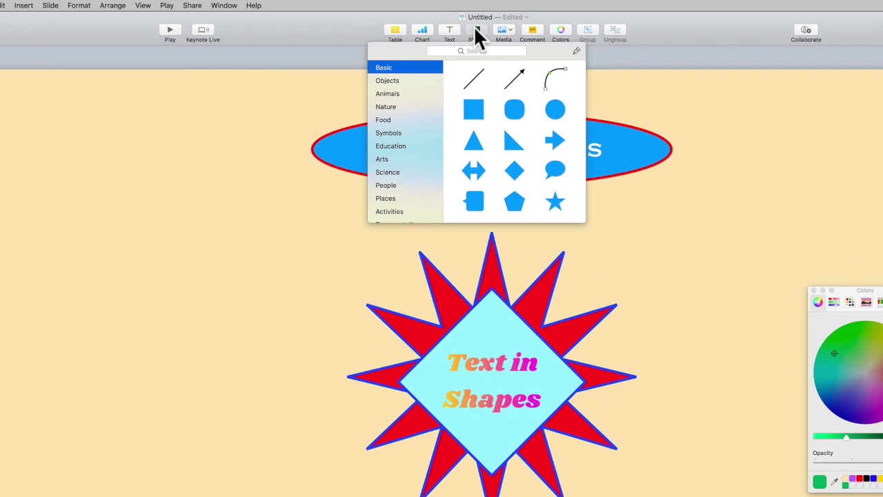
{"action": "left_click", "coordinate": [405, 80]}
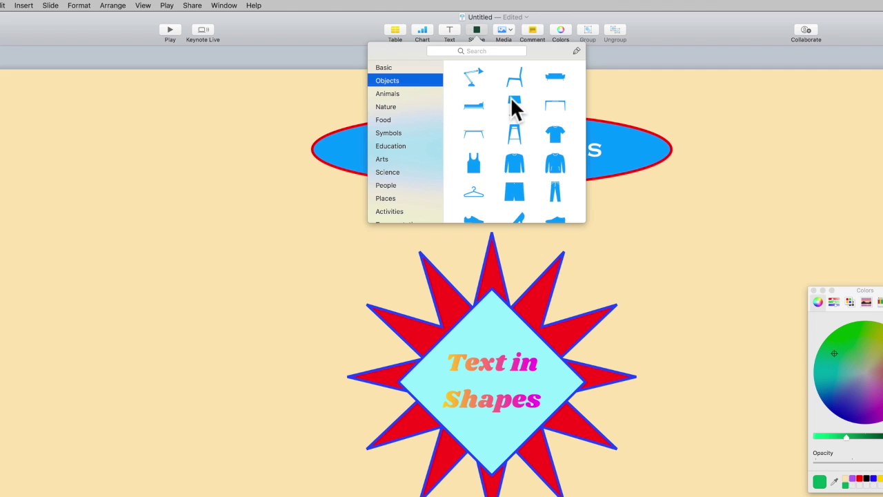
{"action": "scroll", "coordinate": [514, 110], "scroll_direction": "down", "scroll_amount": 1}
{"action": "scroll", "coordinate": [514, 110], "scroll_direction": "down", "scroll_amount": 2}
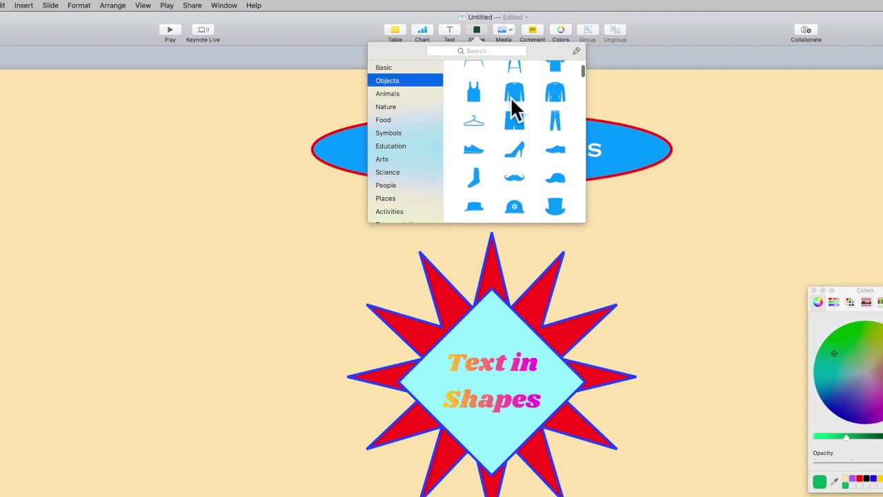
{"action": "scroll", "coordinate": [514, 110], "scroll_direction": "down", "scroll_amount": 6}
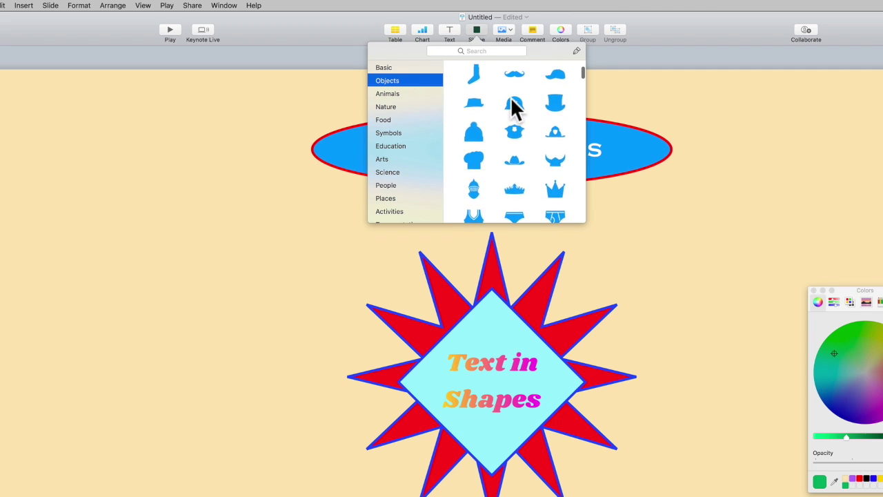
{"action": "scroll", "coordinate": [514, 110], "scroll_direction": "down", "scroll_amount": 5}
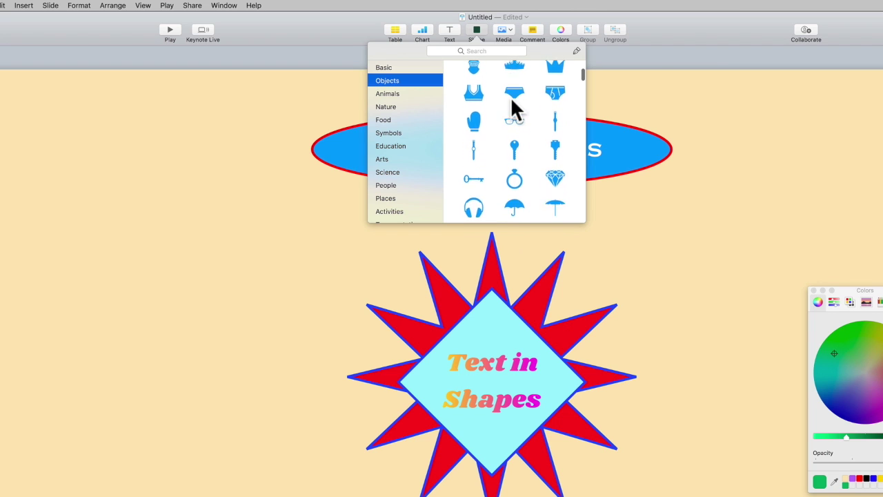
{"action": "scroll", "coordinate": [512, 100], "scroll_direction": "down", "scroll_amount": 4}
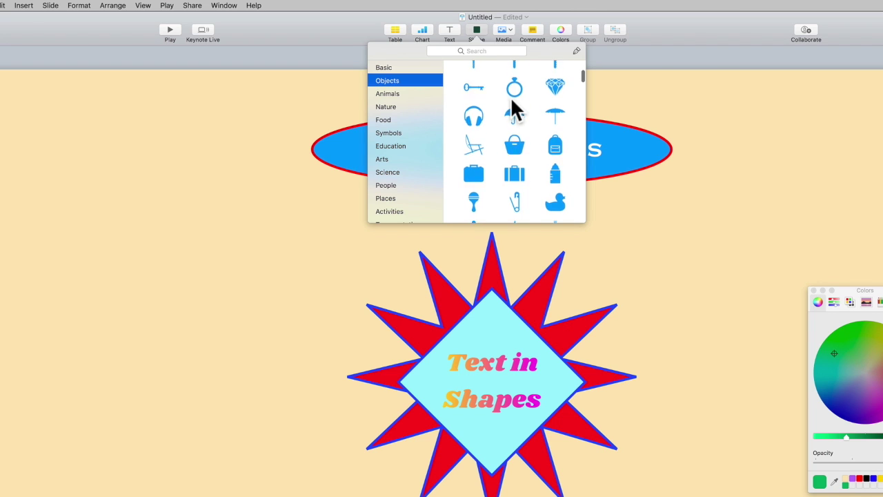
{"action": "scroll", "coordinate": [514, 111], "scroll_direction": "down", "scroll_amount": 6}
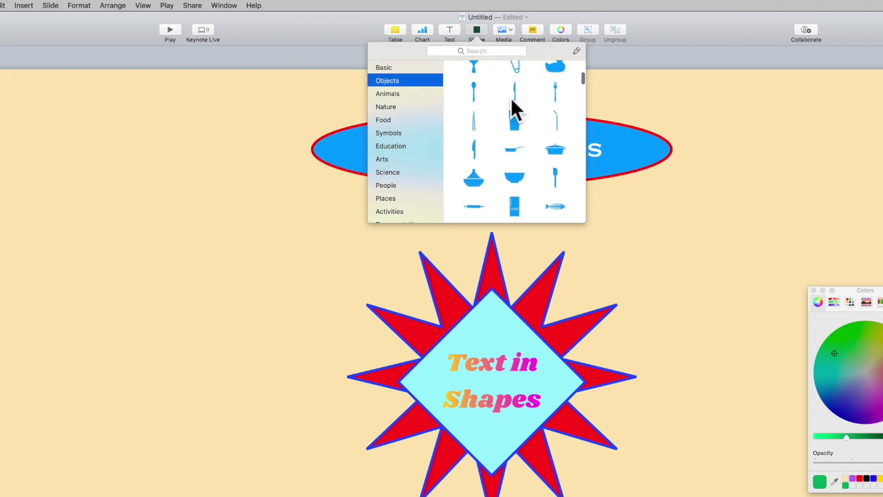
{"action": "scroll", "coordinate": [511, 105], "scroll_direction": "down", "scroll_amount": 2}
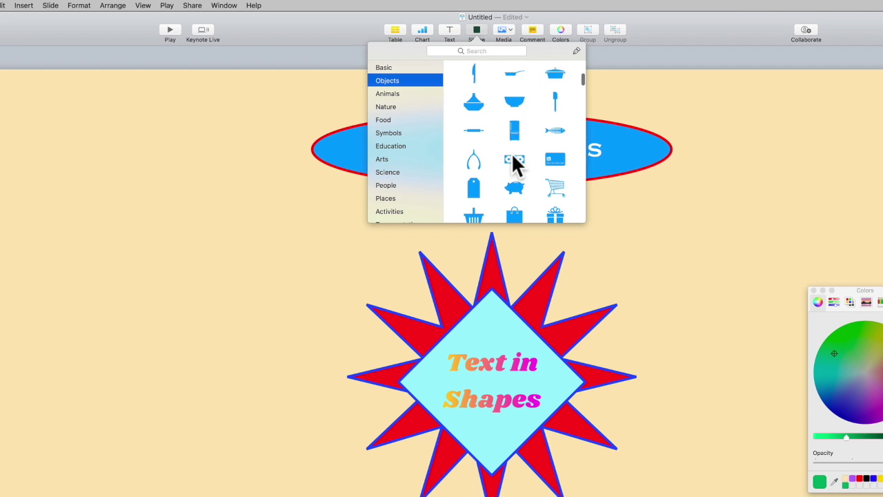
{"action": "left_click", "coordinate": [513, 159]}
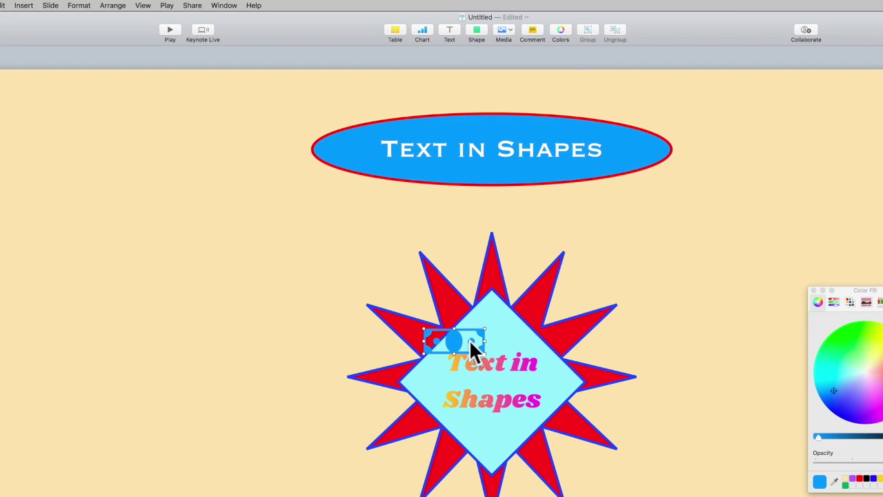
Move the banknote to the empty area left of the starburst and enlarge it to several times its size
{"action": "left_click_drag", "start_coordinate": [455, 340], "coordinate": [102, 244]}
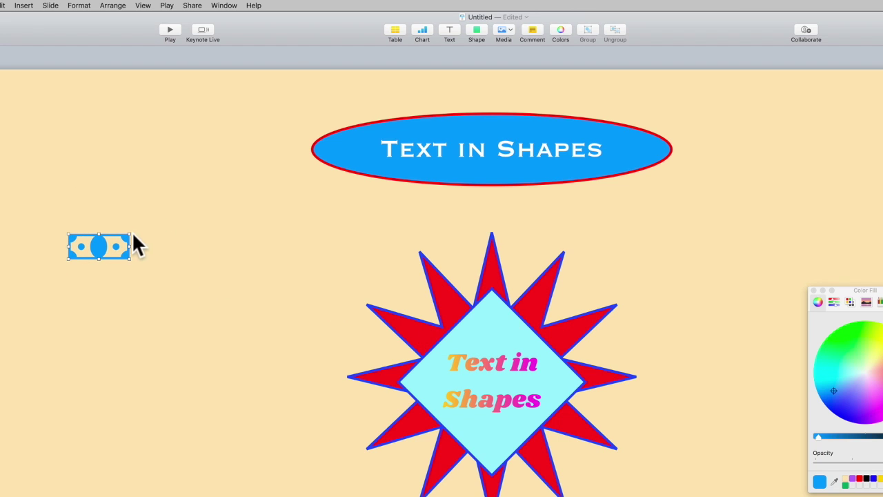
{"action": "left_click_drag", "start_coordinate": [129, 234], "coordinate": [313, 172]}
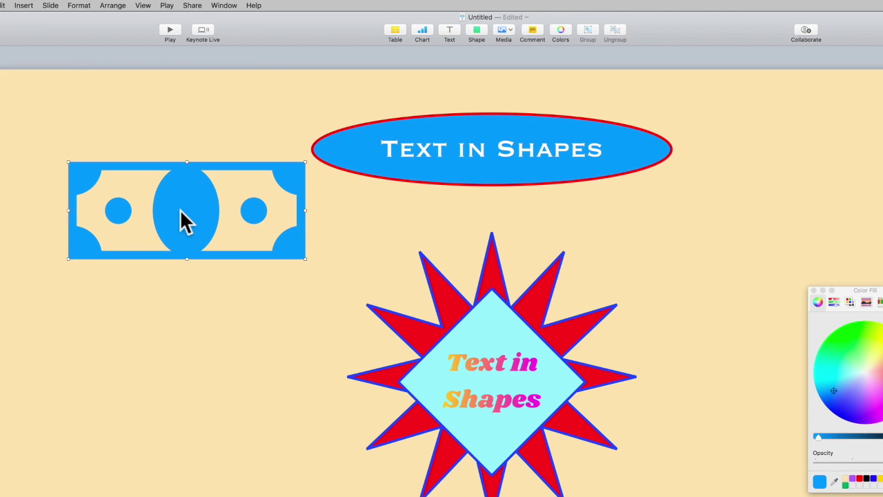
Enter the text "$1000" inside the banknote shape
{"action": "key", "text": "Return"}
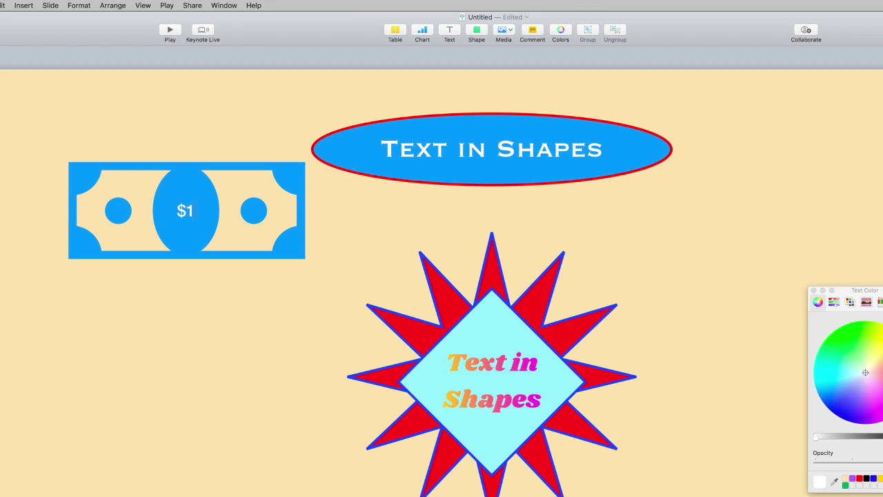
{"action": "type", "text": "1000"}
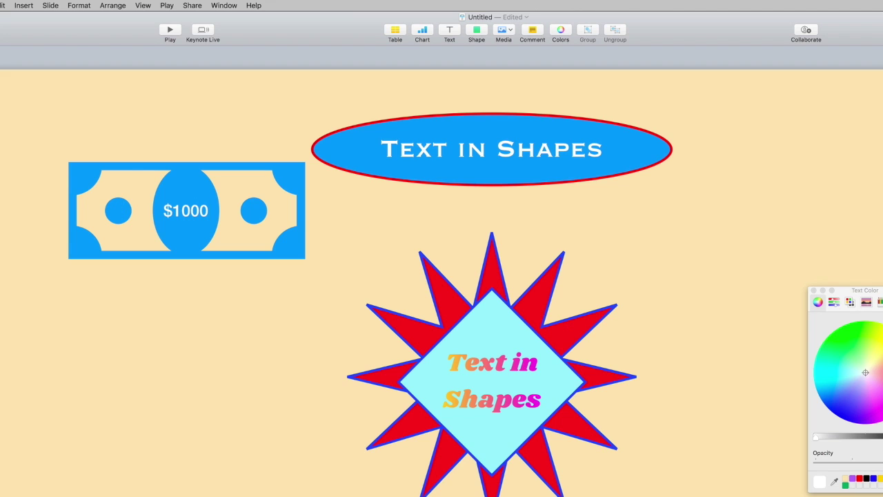
{"action": "left_click", "coordinate": [182, 295]}
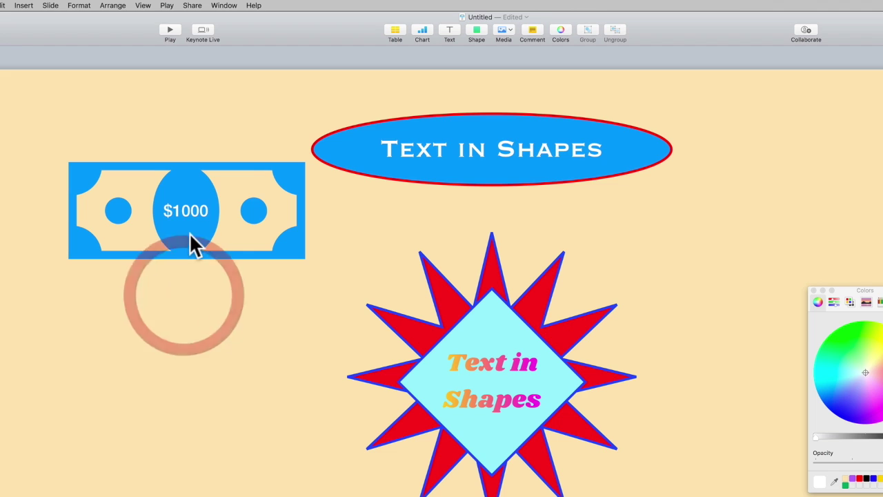
Shift the banknote slightly down and to the left, and fill it with the saved green color
{"action": "left_click_drag", "start_coordinate": [193, 245], "coordinate": [169, 275]}
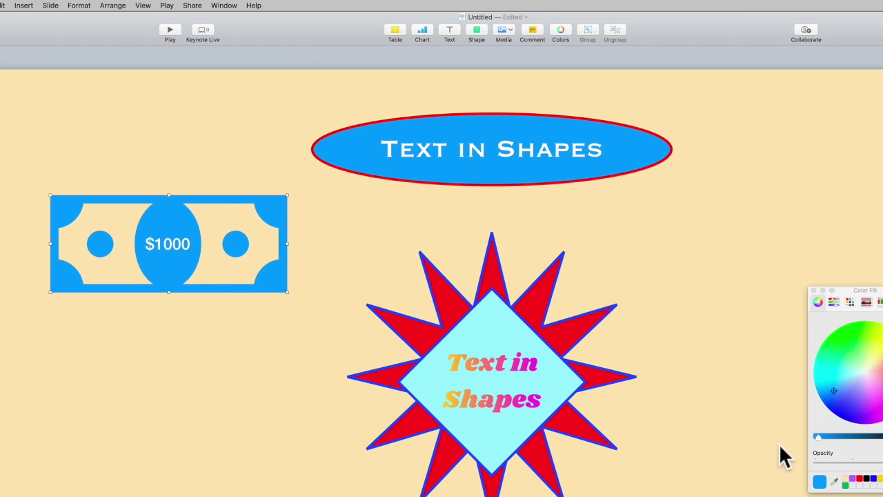
{"action": "left_click", "coordinate": [845, 485]}
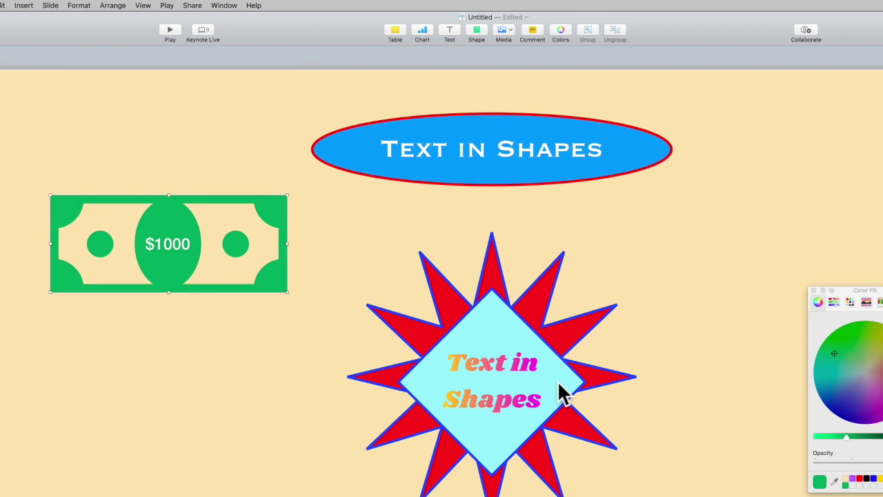
{"action": "left_click", "coordinate": [413, 293]}
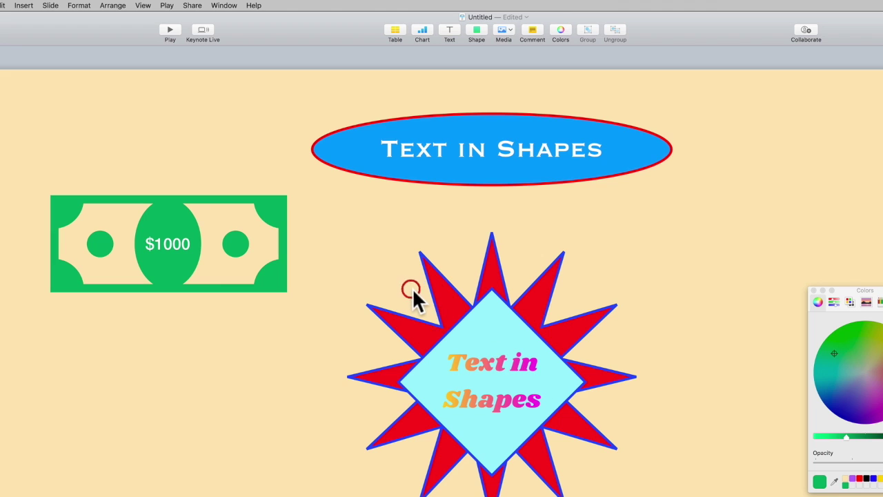
Insert the safety goggles shape from the Science category of the shape library
{"action": "left_click", "coordinate": [474, 29]}
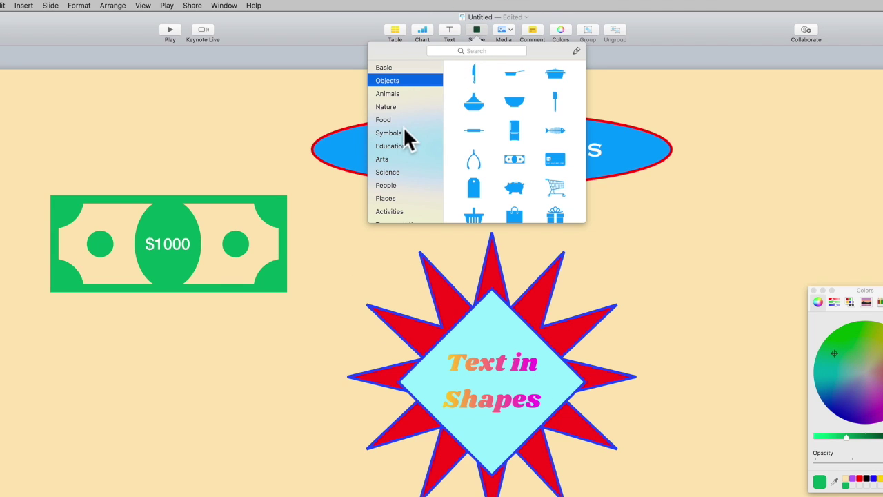
{"action": "left_click", "coordinate": [393, 172]}
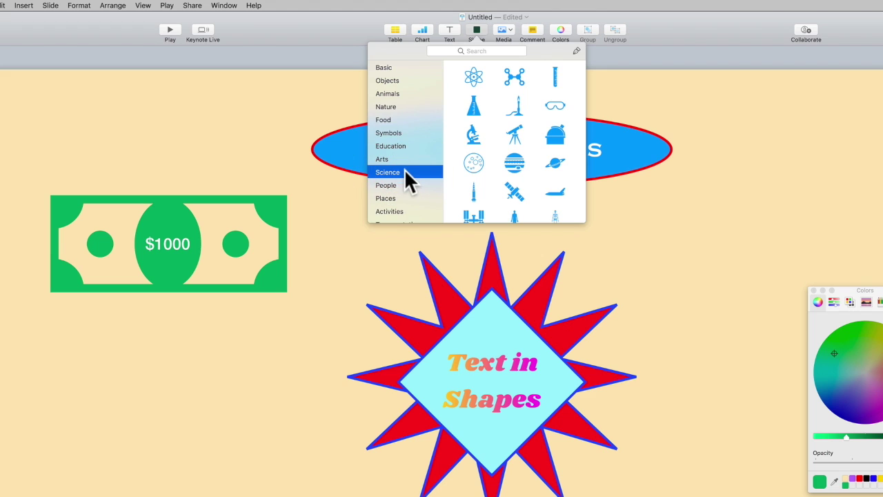
{"action": "left_click", "coordinate": [561, 107]}
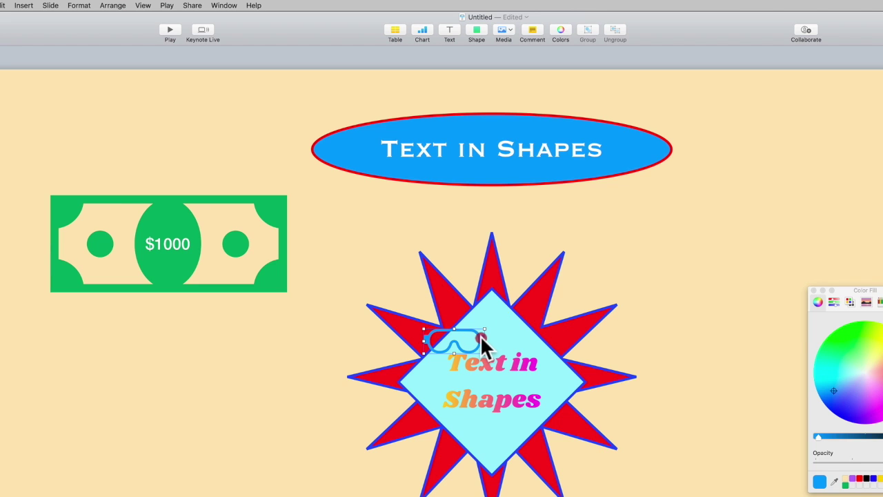
Enlarge the goggles shape to about three times its width and place it below the banknote
{"action": "left_click_drag", "start_coordinate": [481, 336], "coordinate": [297, 316]}
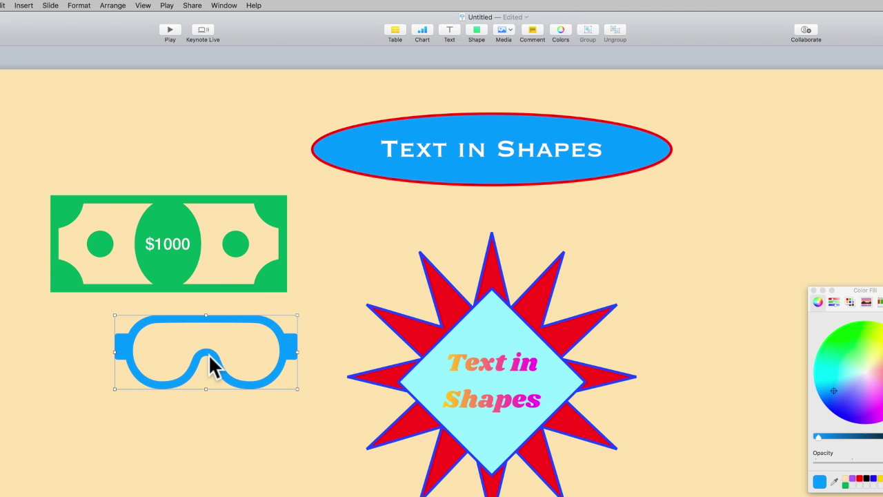
{"action": "left_click_drag", "start_coordinate": [211, 361], "coordinate": [173, 389]}
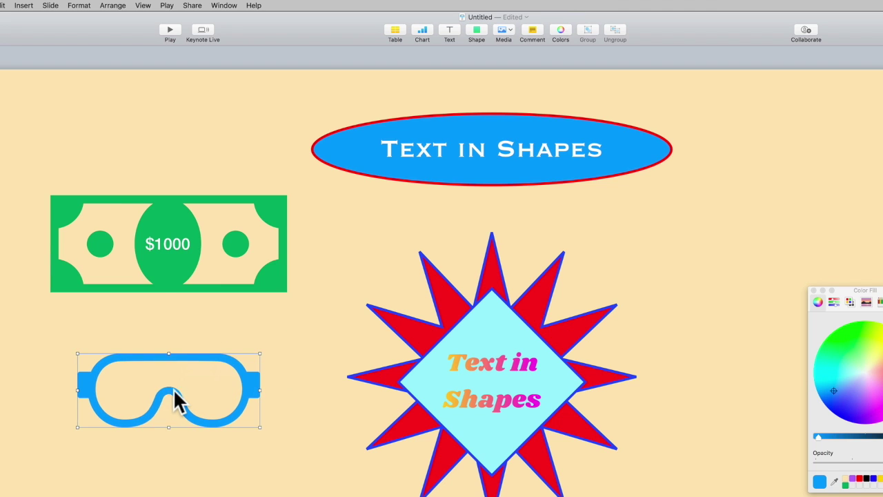
{"action": "left_click", "coordinate": [229, 468]}
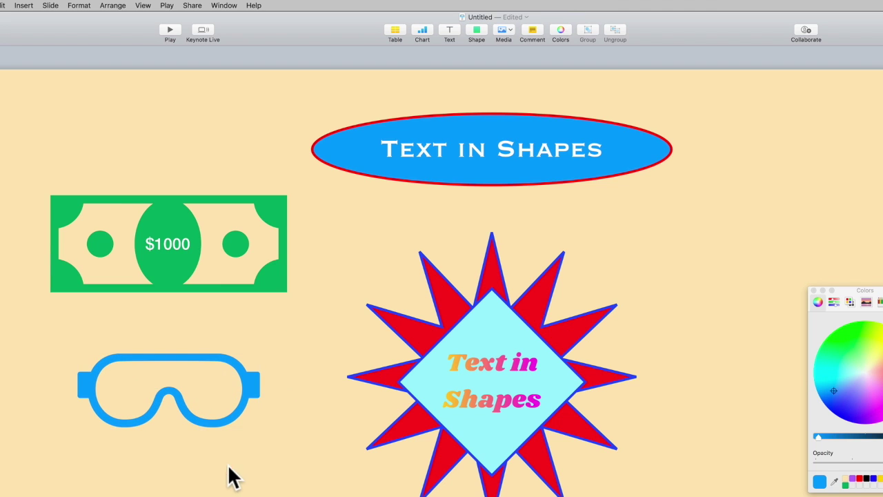
Add a text box reading "Goggles" and position it inside the goggles, above the nose bridge
{"action": "left_click", "coordinate": [446, 31]}
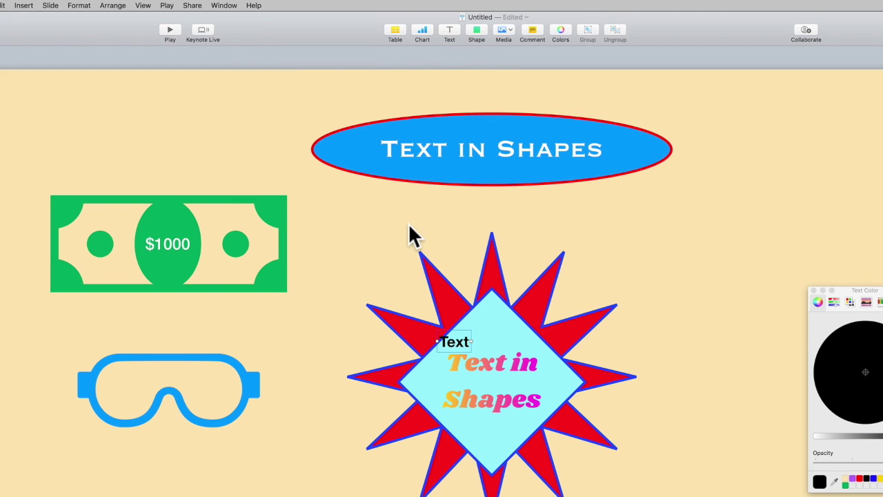
{"action": "type", "text": "Gogg"}
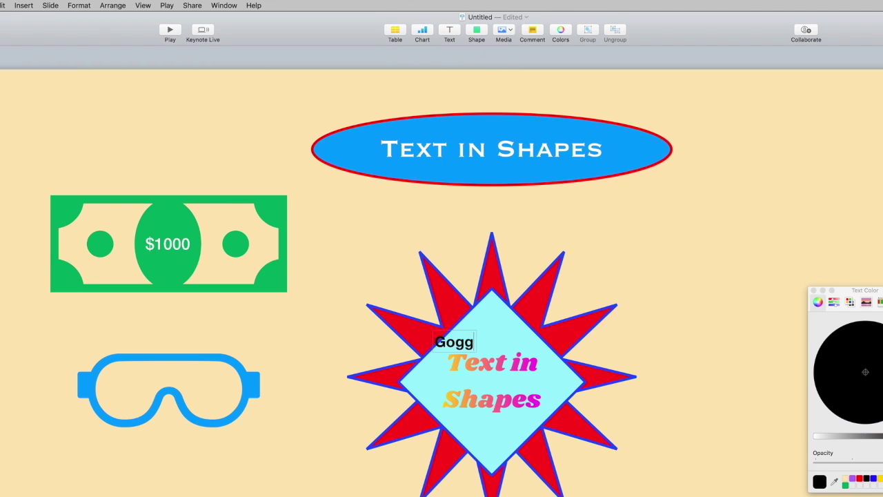
{"action": "type", "text": "les"}
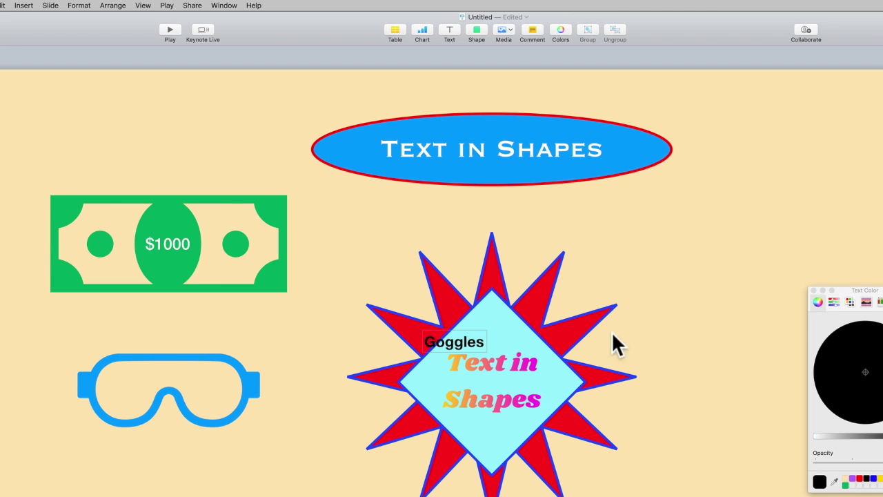
{"action": "left_click_drag", "start_coordinate": [461, 357], "coordinate": [173, 384]}
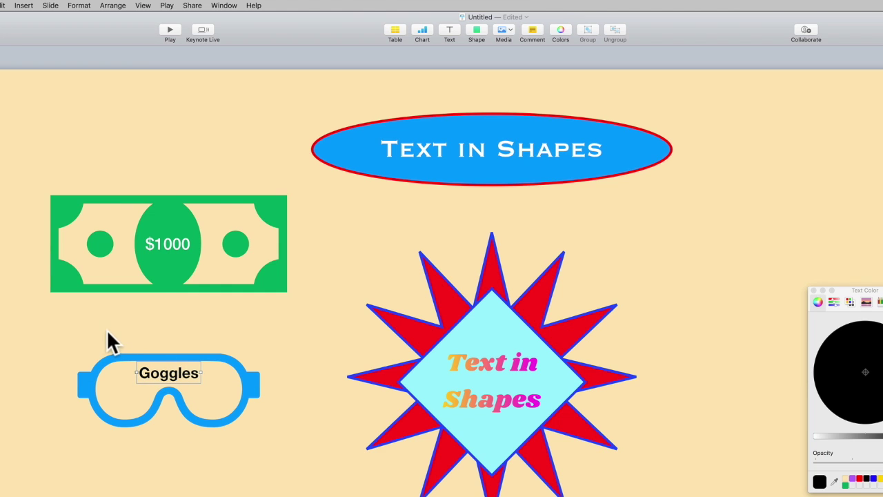
Group the goggles shape with its "Goggles" text so they move as one object
{"action": "left_click_drag", "start_coordinate": [53, 330], "coordinate": [310, 457]}
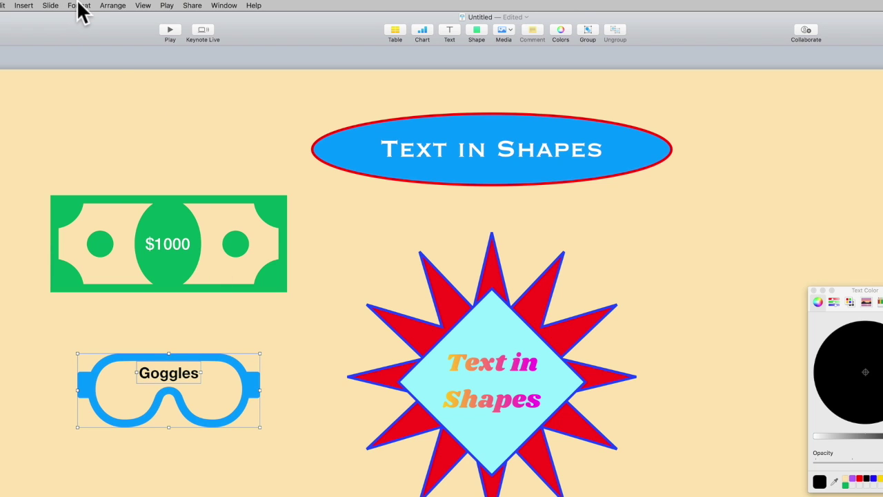
{"action": "left_click", "coordinate": [113, 6]}
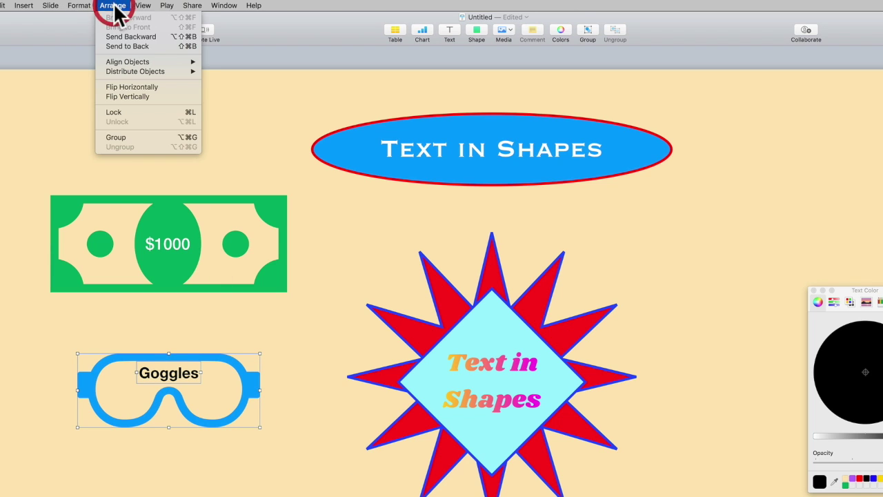
{"action": "left_click", "coordinate": [109, 137]}
{"action": "left_click", "coordinate": [222, 447]}
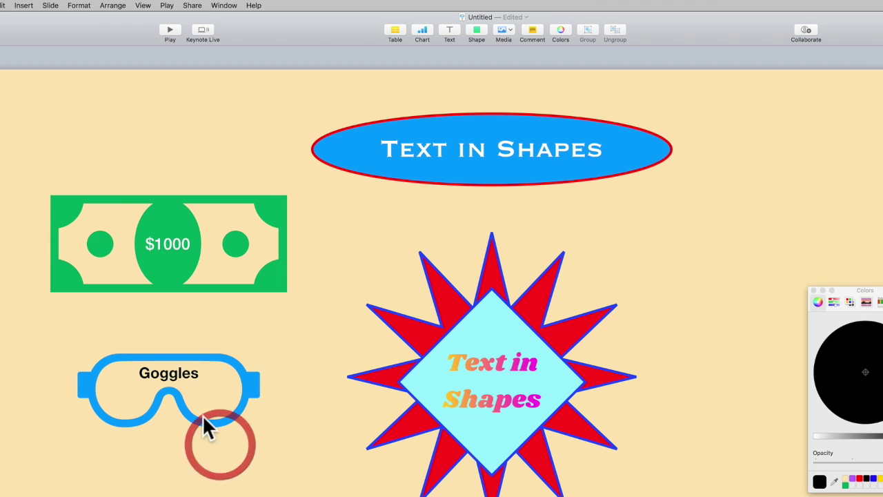
{"action": "left_click_drag", "start_coordinate": [192, 412], "coordinate": [214, 427]}
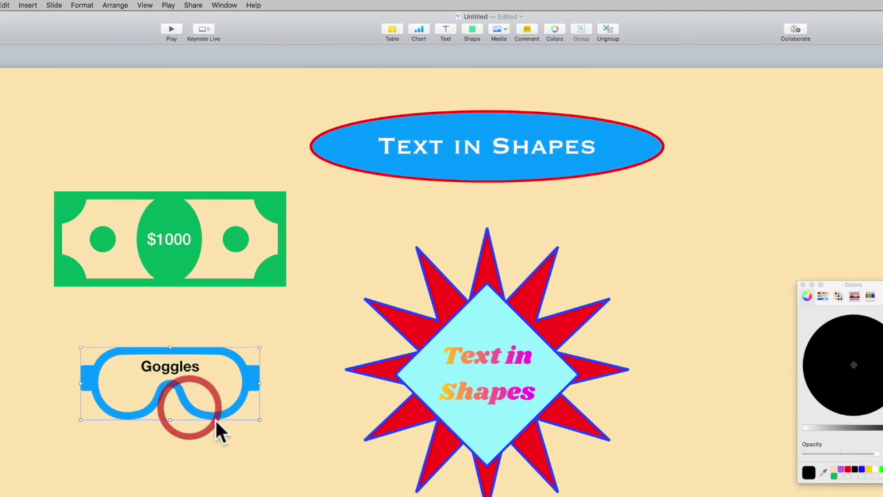
{"action": "left_click", "coordinate": [262, 428]}
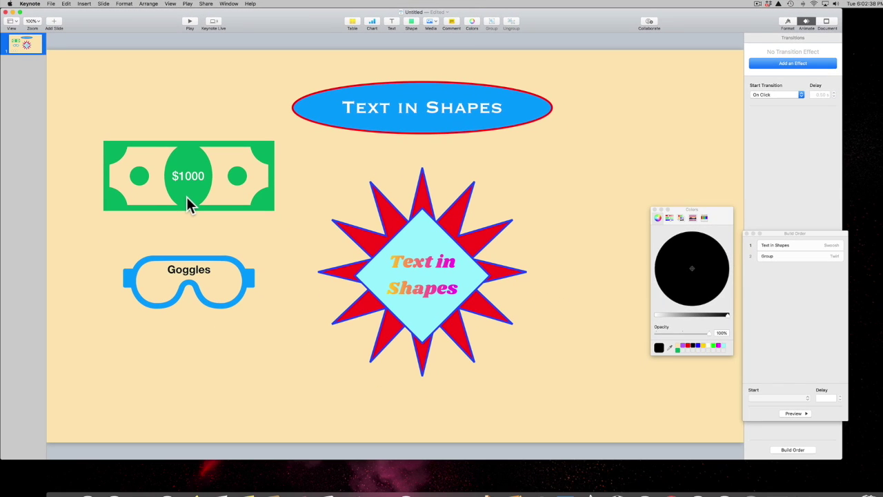
Give the $1000 banknote a Move In build-in effect that starts After Build 2
{"action": "left_click", "coordinate": [186, 197]}
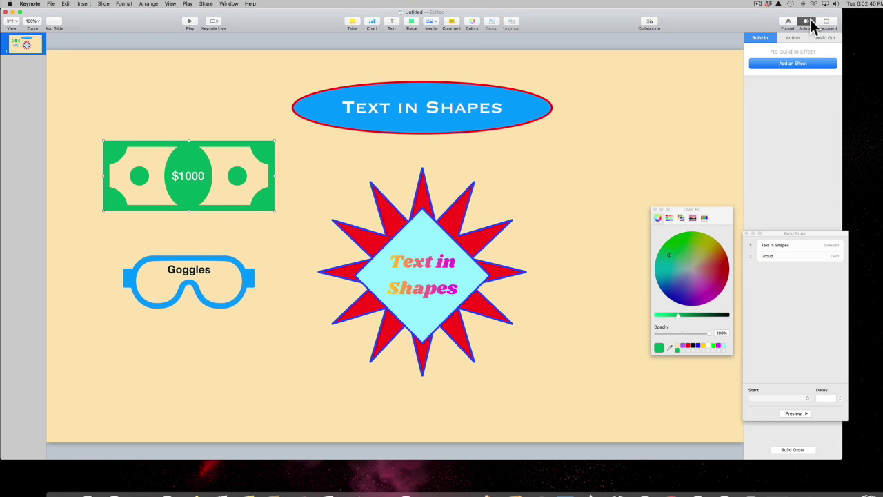
{"action": "left_click", "coordinate": [789, 63]}
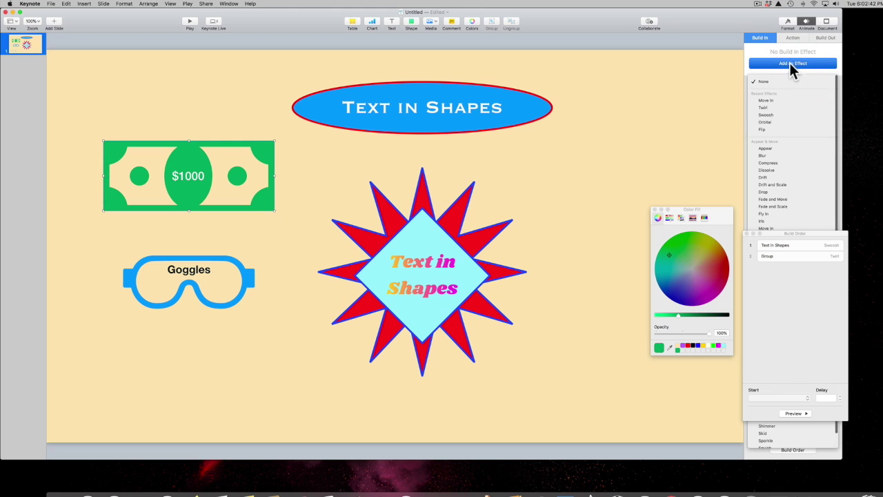
{"action": "left_click", "coordinate": [776, 100]}
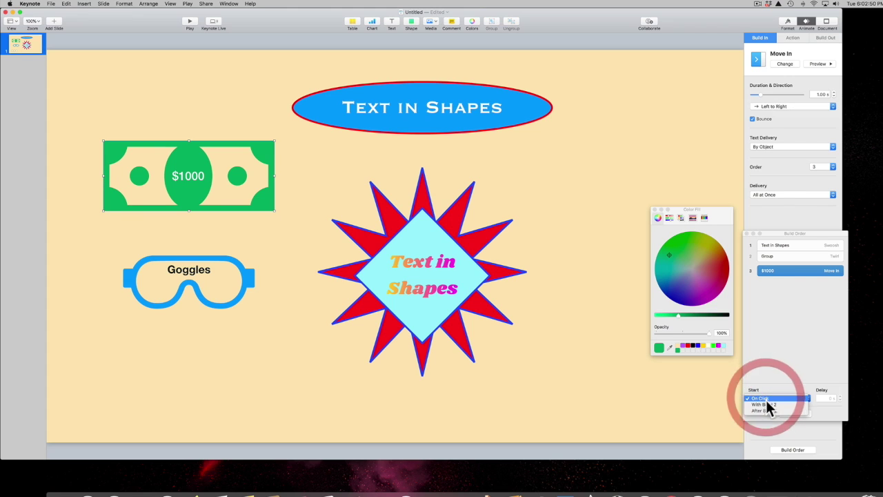
{"action": "left_click", "coordinate": [763, 411]}
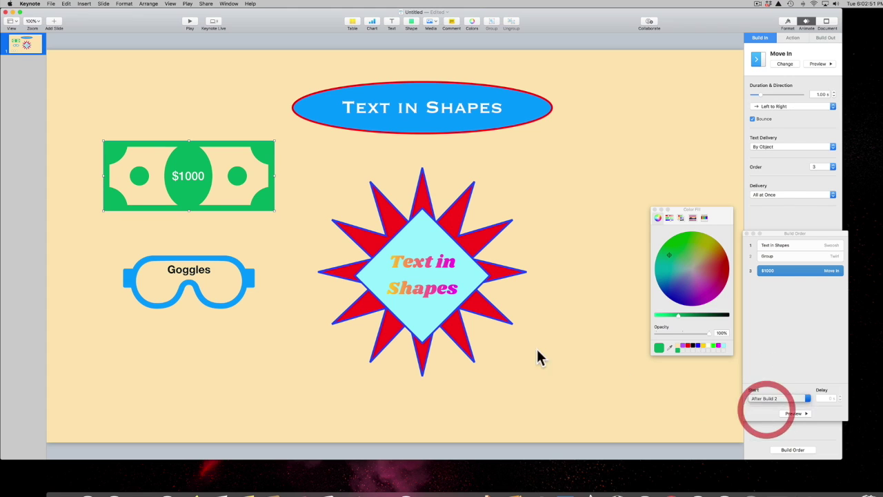
Give the goggles group a Move In build-in effect that starts After Build 3
{"action": "left_click", "coordinate": [219, 265]}
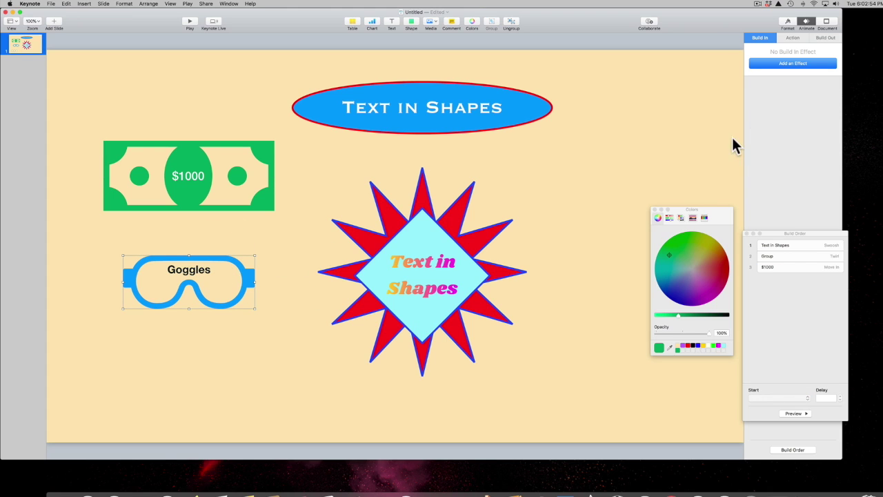
{"action": "left_click", "coordinate": [803, 64]}
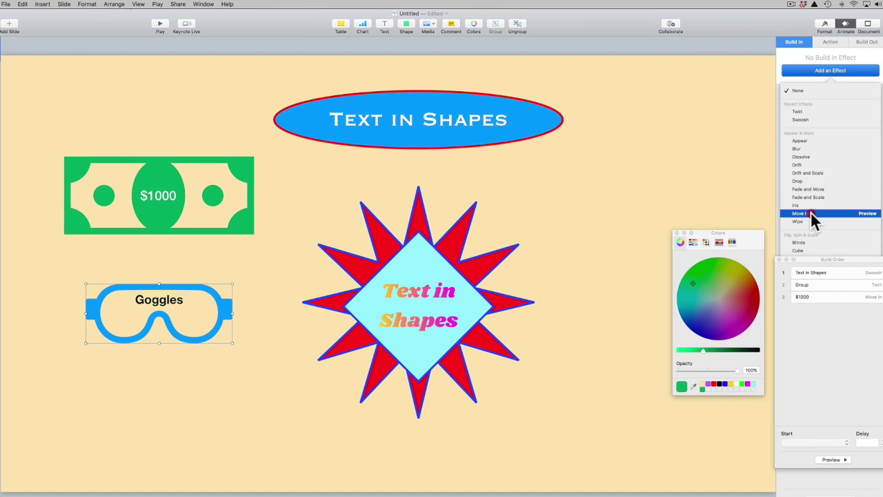
{"action": "left_click", "coordinate": [811, 212]}
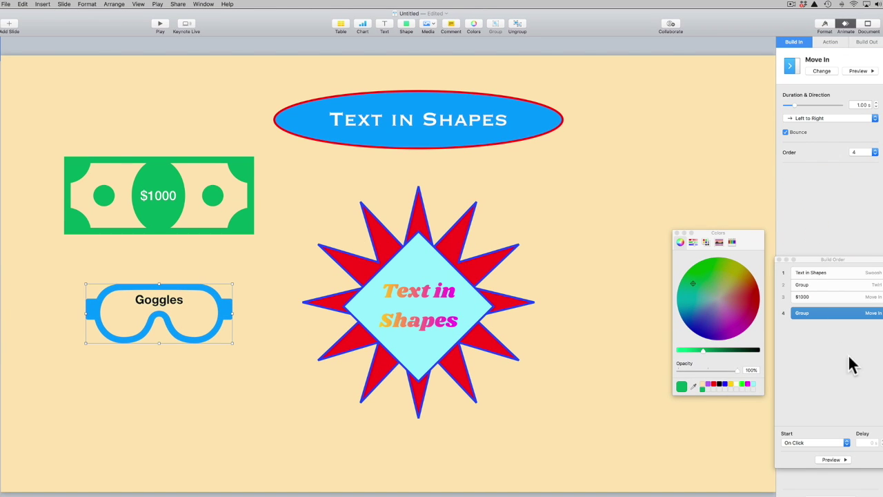
{"action": "left_click", "coordinate": [837, 443]}
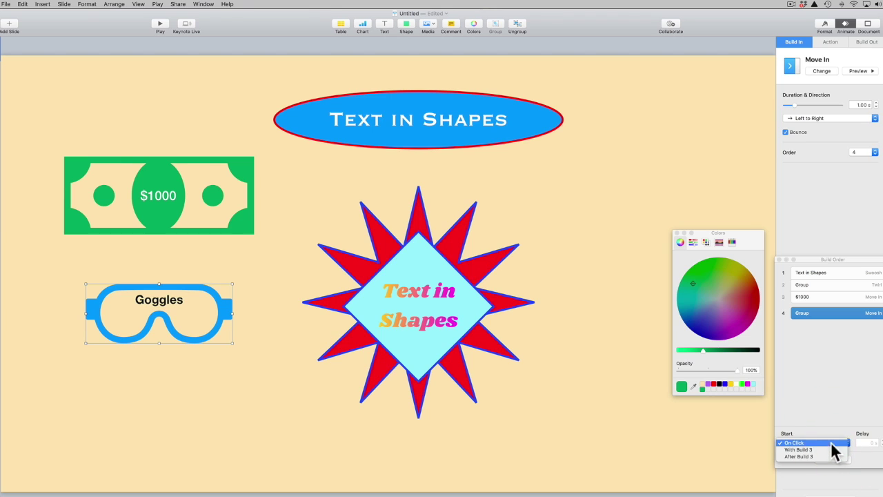
{"action": "left_click", "coordinate": [800, 456]}
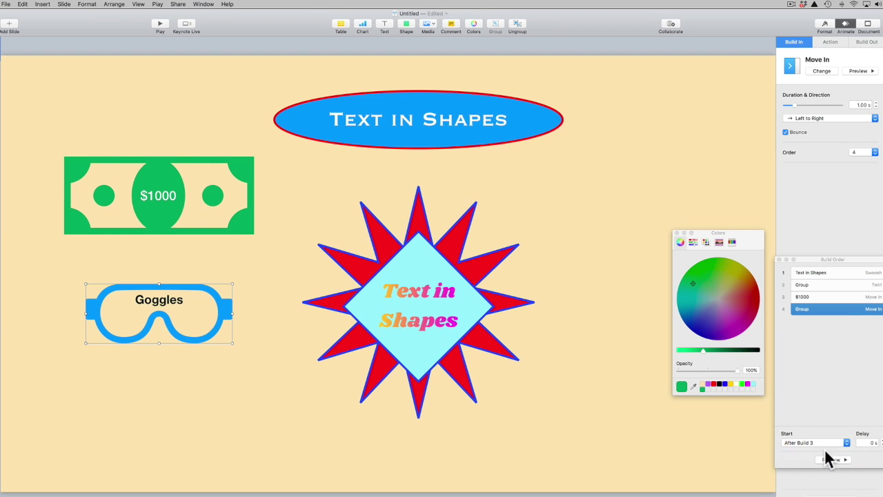
{"action": "left_click", "coordinate": [615, 290]}
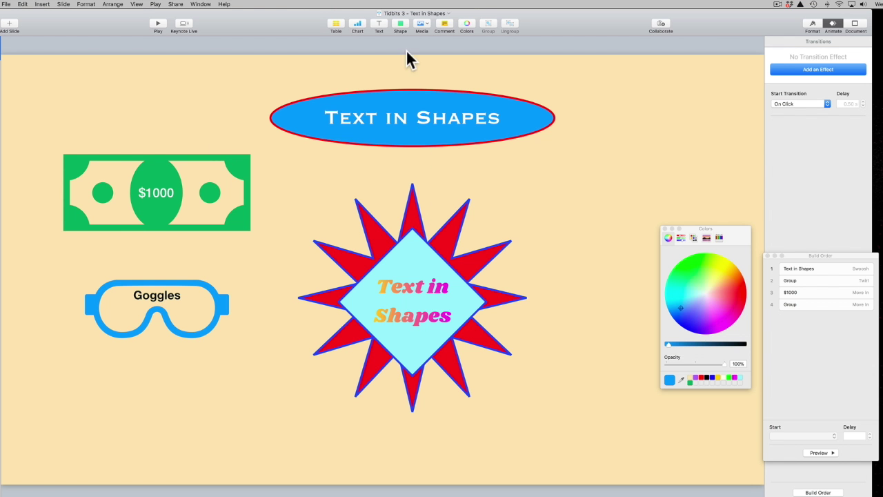
Insert the apple shape from the Food category and place it below the right end of the ellipse
{"action": "left_click", "coordinate": [403, 26]}
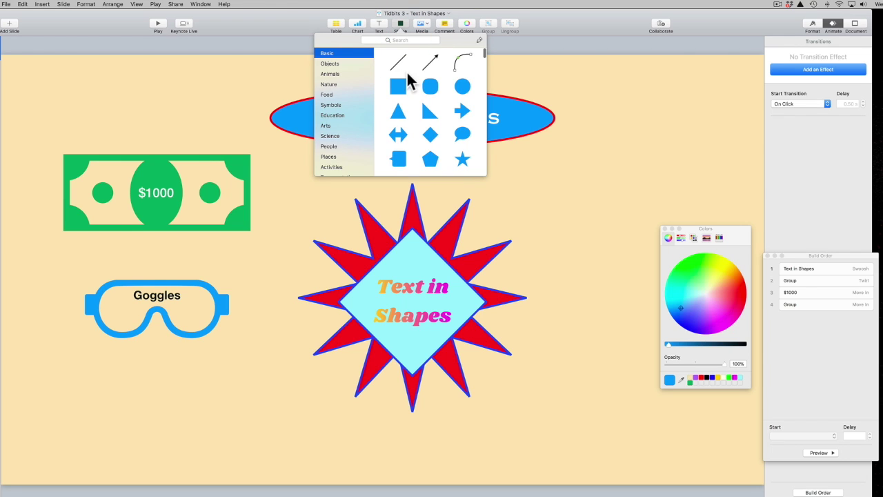
{"action": "left_click", "coordinate": [338, 95]}
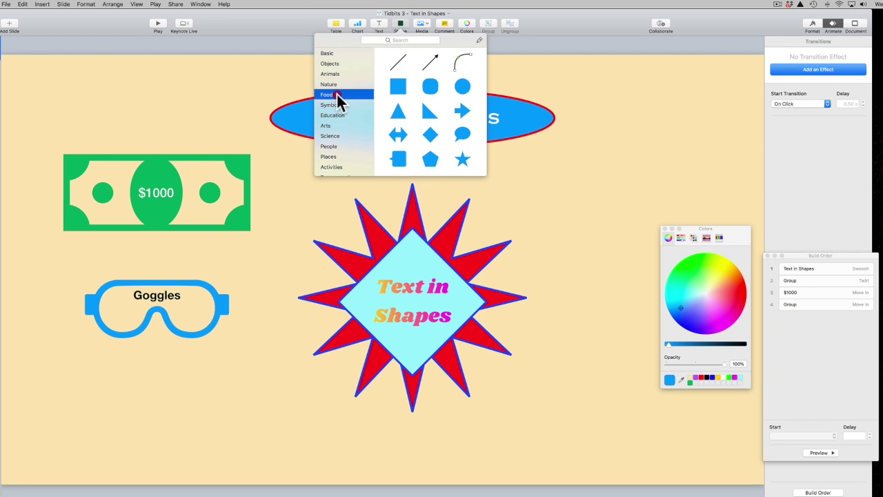
{"action": "left_click", "coordinate": [398, 64]}
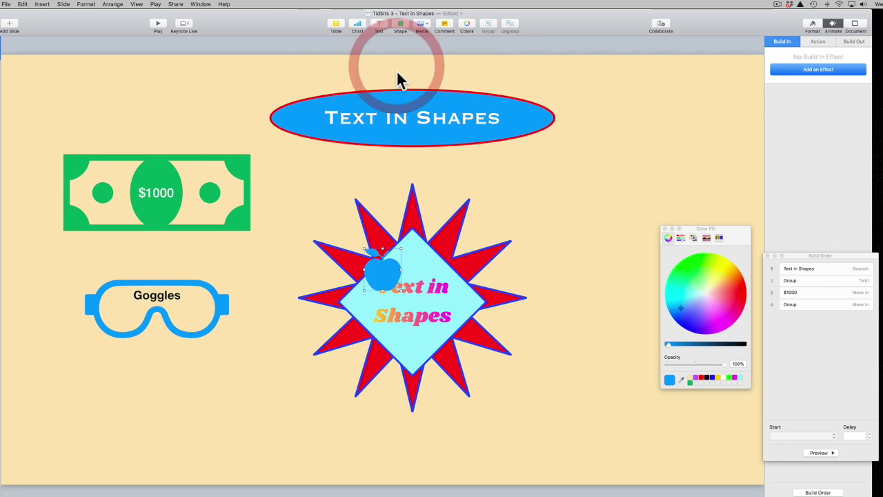
{"action": "left_click_drag", "start_coordinate": [391, 276], "coordinate": [540, 187]}
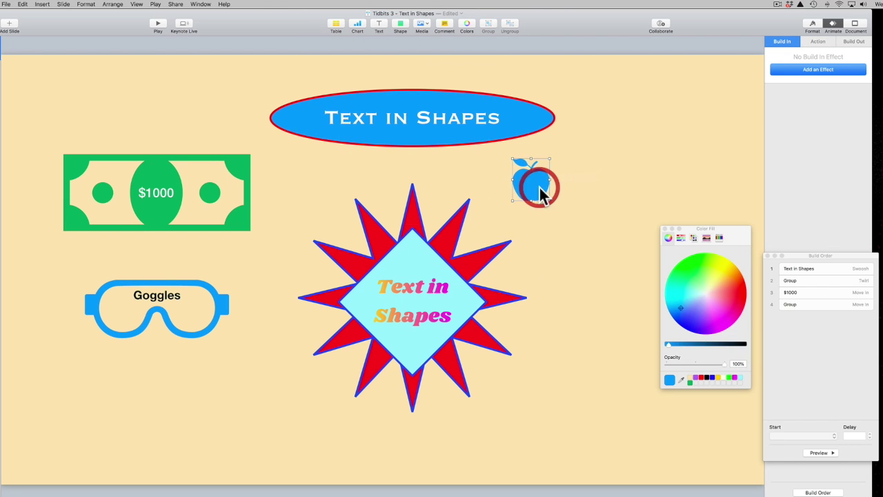
Insert the banana and lemon shapes from the Food category and line them up to the right of the apple
{"action": "left_click", "coordinate": [401, 27]}
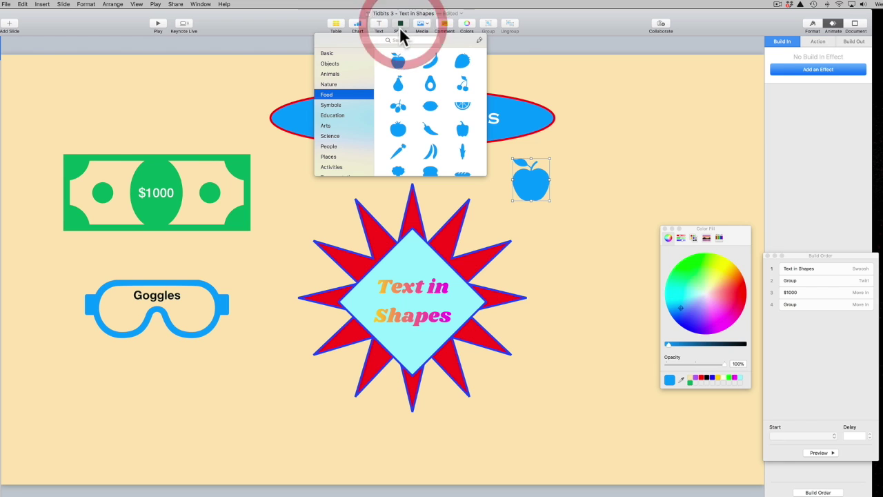
{"action": "left_click", "coordinate": [431, 64]}
{"action": "left_click_drag", "start_coordinate": [391, 276], "coordinate": [588, 191]}
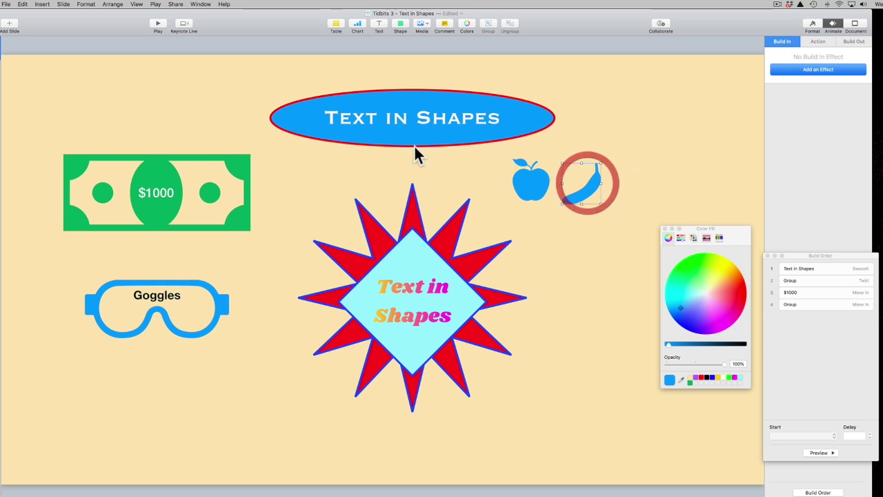
{"action": "left_click", "coordinate": [401, 27]}
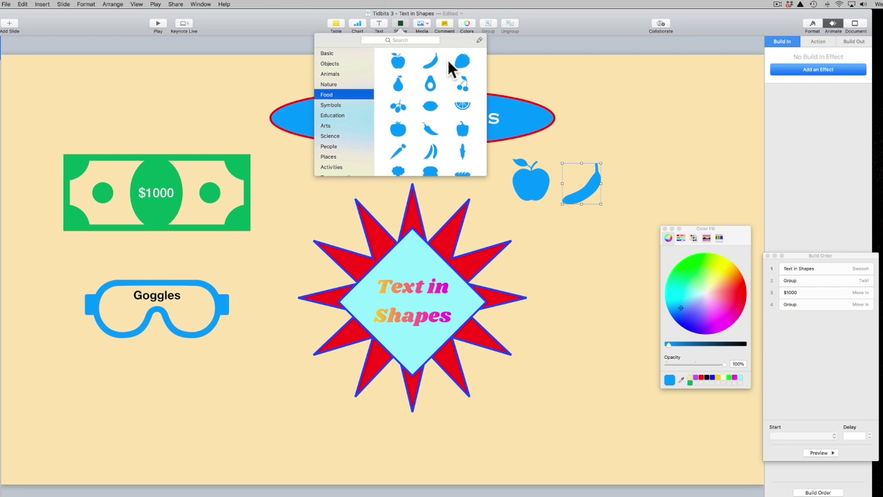
{"action": "left_click", "coordinate": [430, 108]}
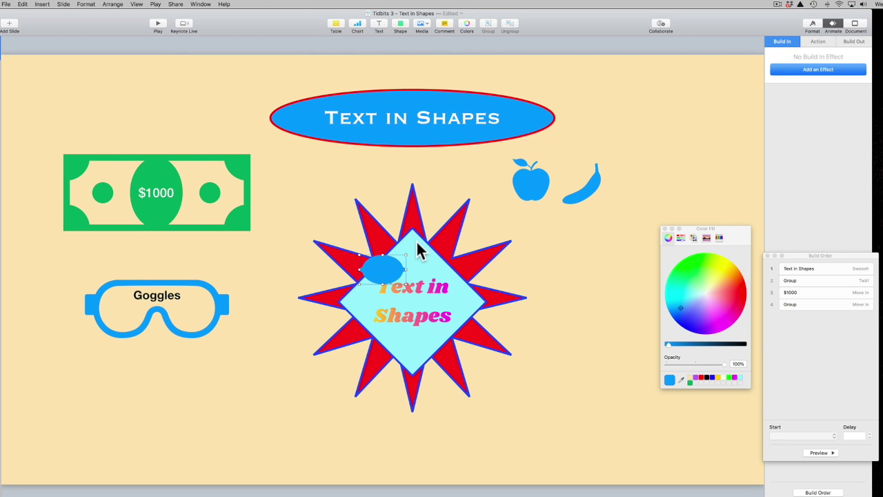
{"action": "left_click_drag", "start_coordinate": [390, 276], "coordinate": [654, 184]}
Fill the apple with red, the banana with orange and the lemon with yellow
{"action": "left_click", "coordinate": [526, 194]}
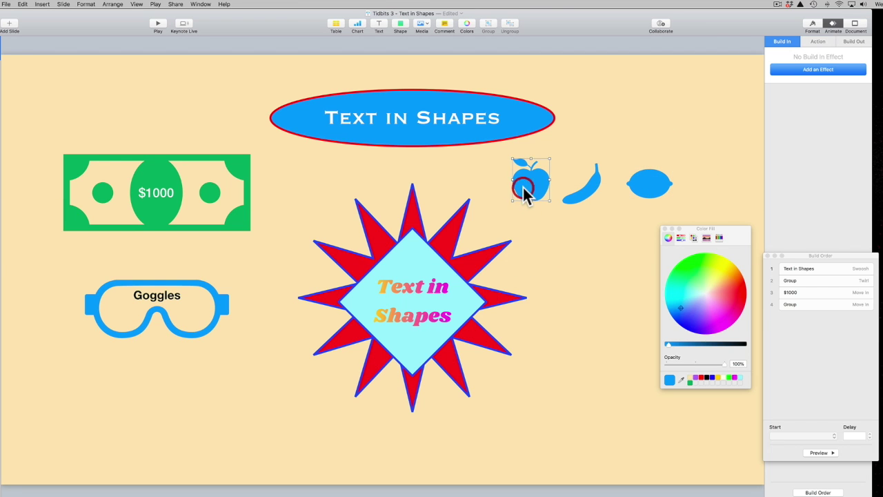
{"action": "left_click", "coordinate": [742, 296]}
{"action": "left_click", "coordinate": [592, 194]}
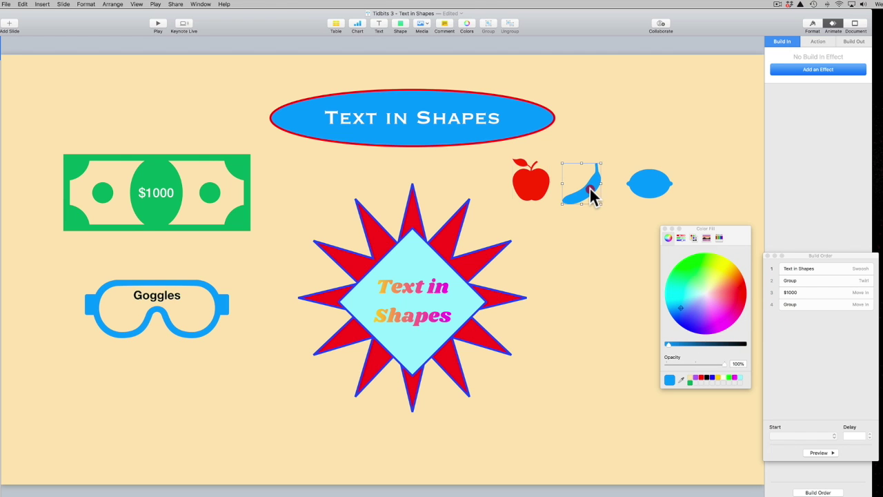
{"action": "left_click", "coordinate": [736, 277]}
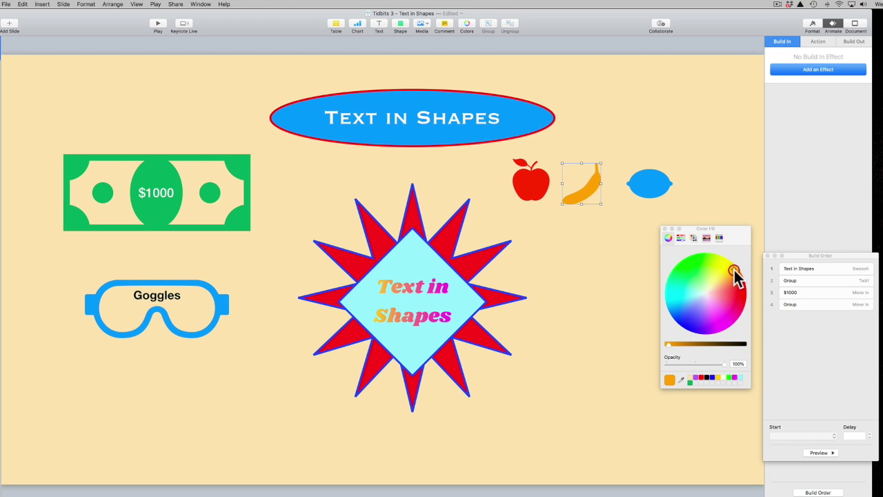
{"action": "left_click", "coordinate": [652, 187]}
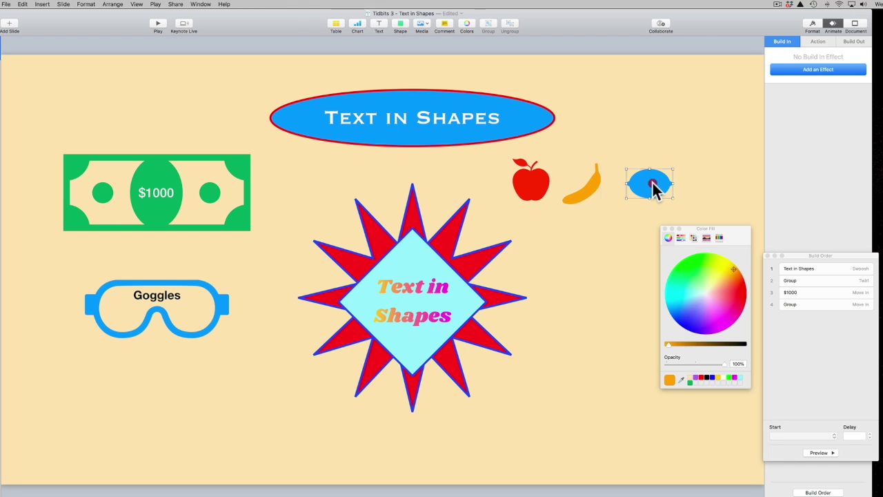
{"action": "left_click", "coordinate": [726, 261]}
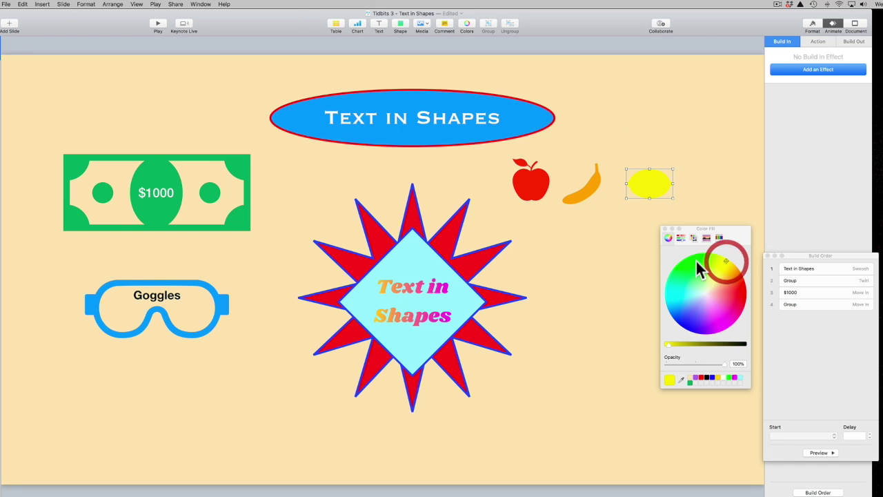
Scale down the apple, banana and lemon shapes to small icon size, keeping them in a row
{"action": "left_click", "coordinate": [584, 232]}
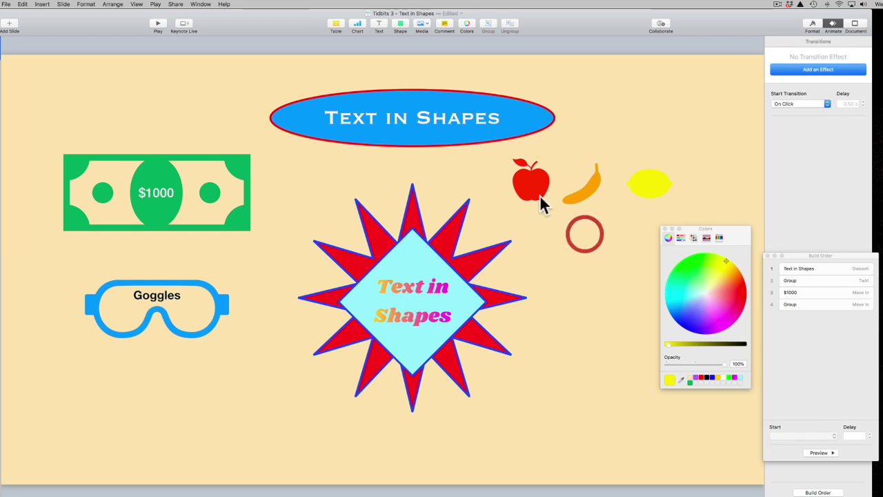
{"action": "left_click", "coordinate": [535, 183]}
{"action": "left_click_drag", "start_coordinate": [549, 158], "coordinate": [536, 172]}
{"action": "left_click", "coordinate": [590, 188]}
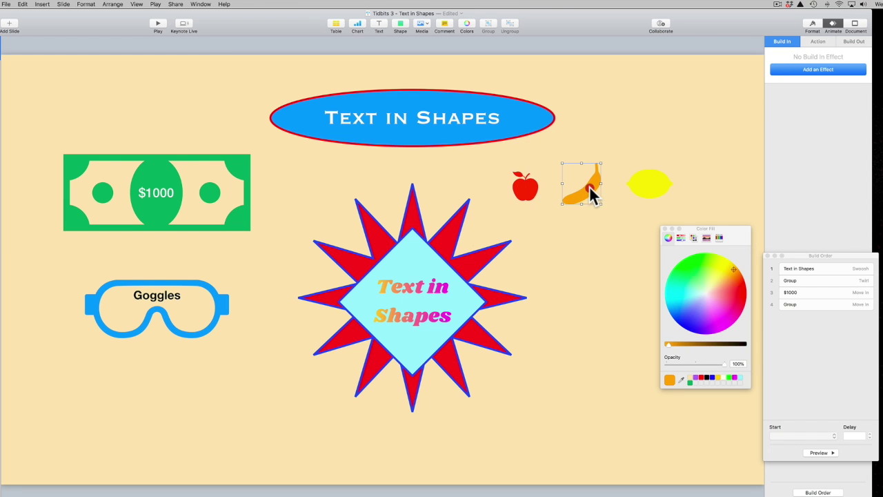
{"action": "left_click", "coordinate": [598, 183]}
{"action": "left_click_drag", "start_coordinate": [601, 164], "coordinate": [591, 174]}
{"action": "left_click", "coordinate": [636, 184]}
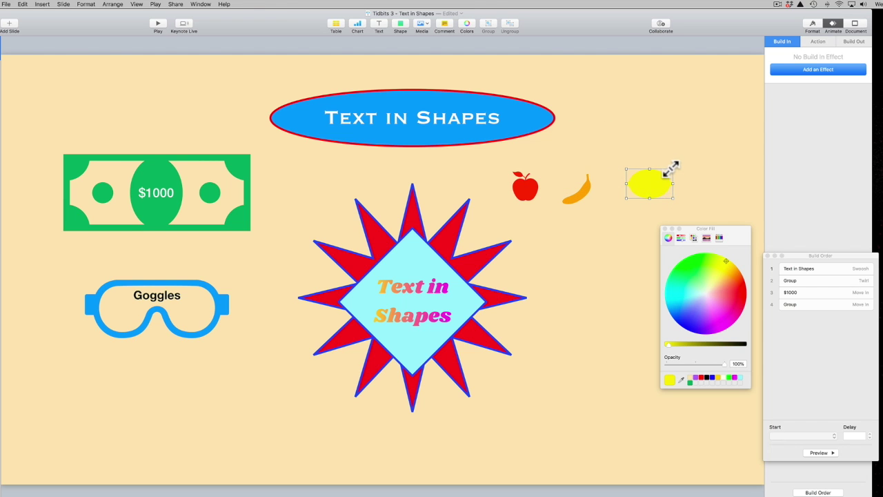
{"action": "left_click_drag", "start_coordinate": [671, 166], "coordinate": [653, 181]}
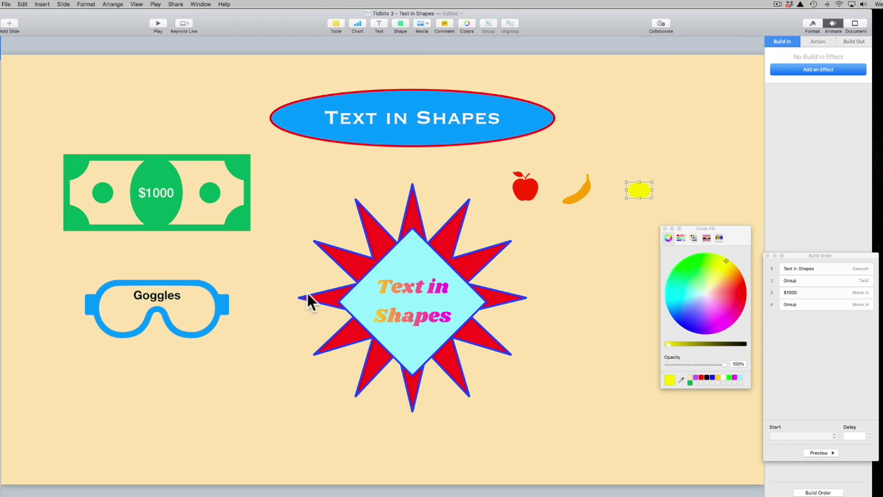
Insert a rounded rectangle from the Basic shapes and stretch it into a wide banner below the goggles
{"action": "left_click", "coordinate": [398, 26]}
{"action": "left_click", "coordinate": [334, 54]}
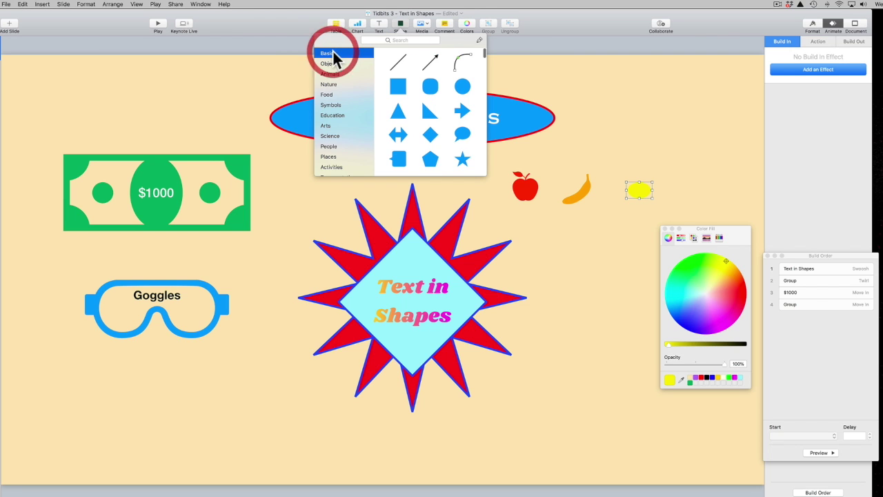
{"action": "left_click", "coordinate": [430, 88]}
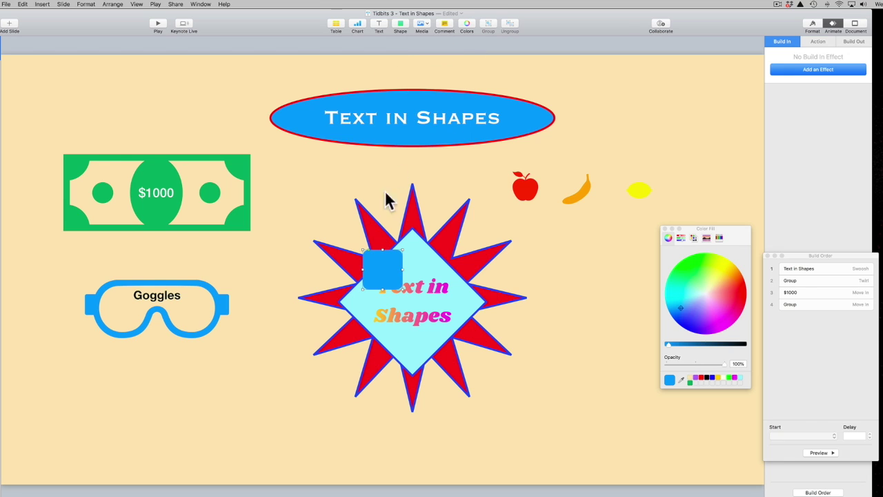
{"action": "left_click_drag", "start_coordinate": [380, 270], "coordinate": [298, 388]}
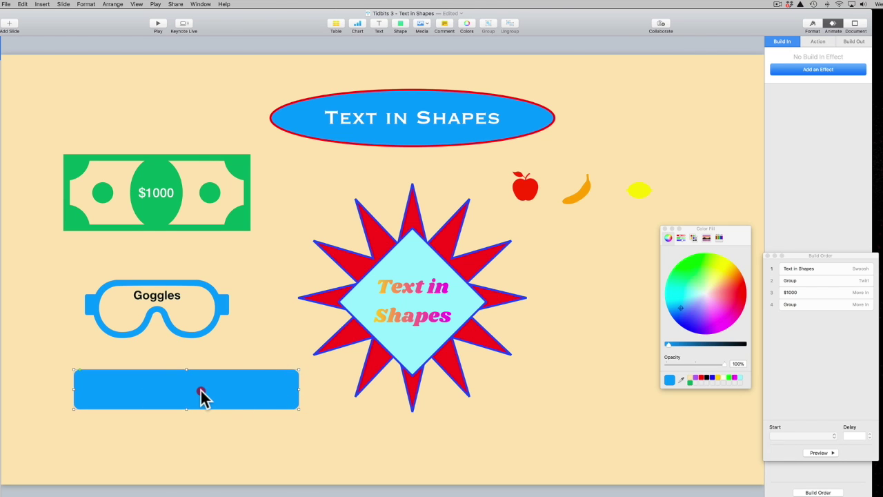
Enter the text "Eat Your Fruit Daily" in the rounded rectangle
{"action": "left_click", "coordinate": [199, 392]}
{"action": "type", "text": "Eat"}
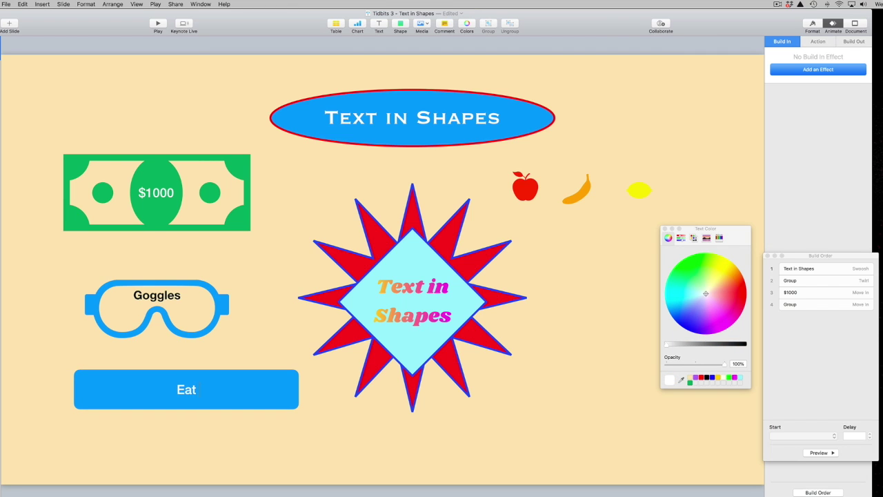
{"action": "type", "text": " Your F"}
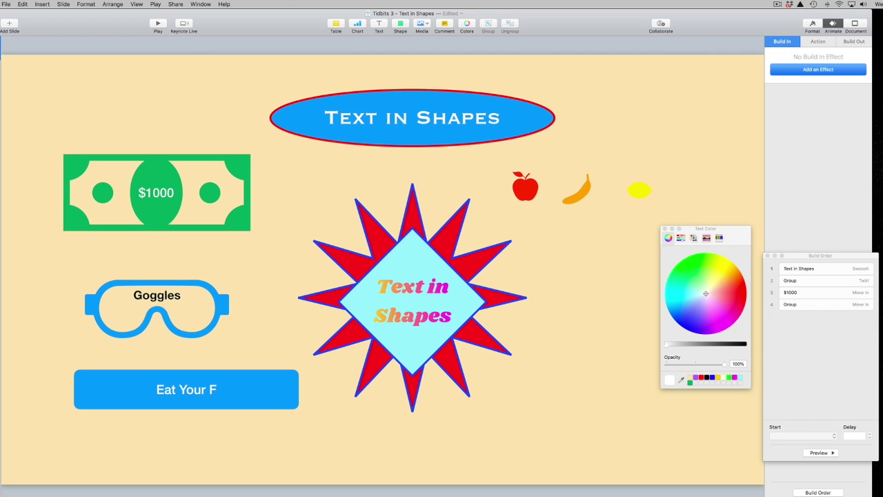
{"action": "type", "text": "ruit Daily"}
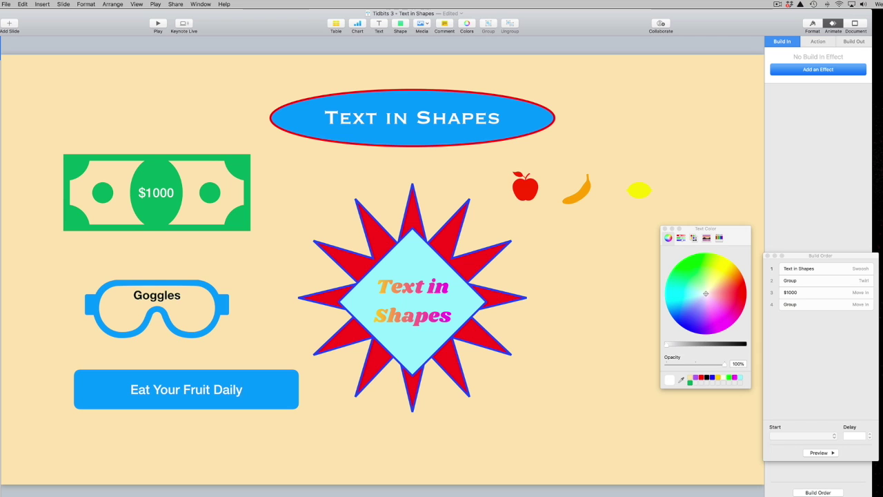
Format the "Eat Your Fruit Daily" text in the Baloo font at 50 pt
{"action": "triple_click", "coordinate": [219, 392]}
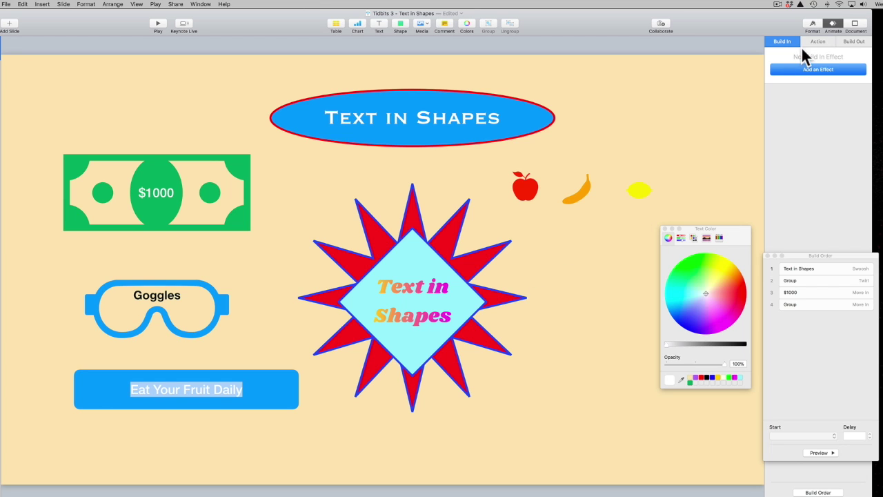
{"action": "left_click", "coordinate": [813, 24]}
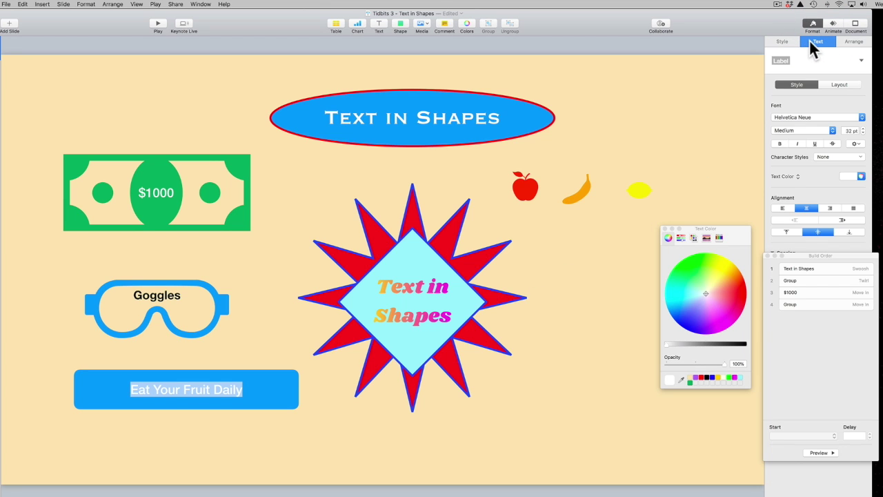
{"action": "left_click", "coordinate": [850, 129]}
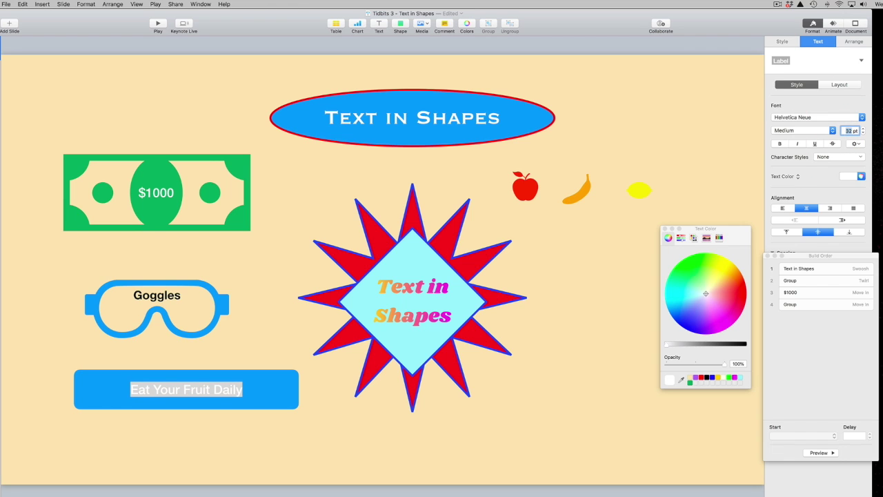
{"action": "key", "text": "Return"}
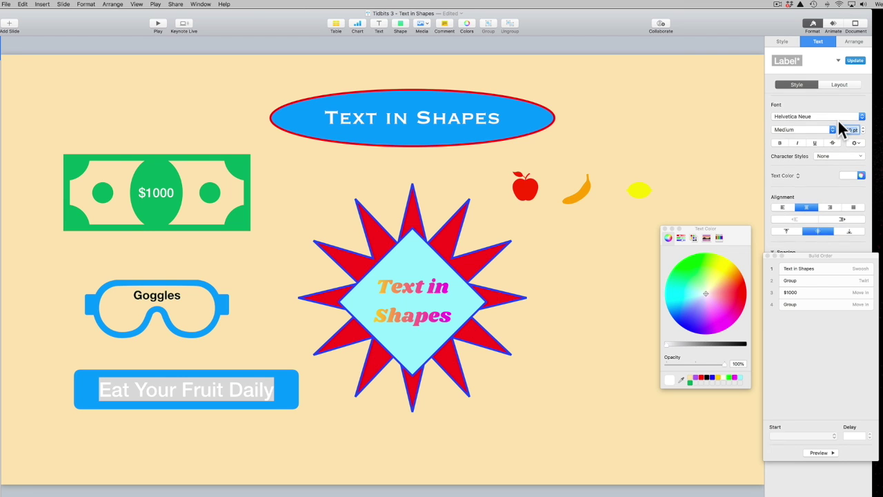
{"action": "left_click", "coordinate": [807, 116]}
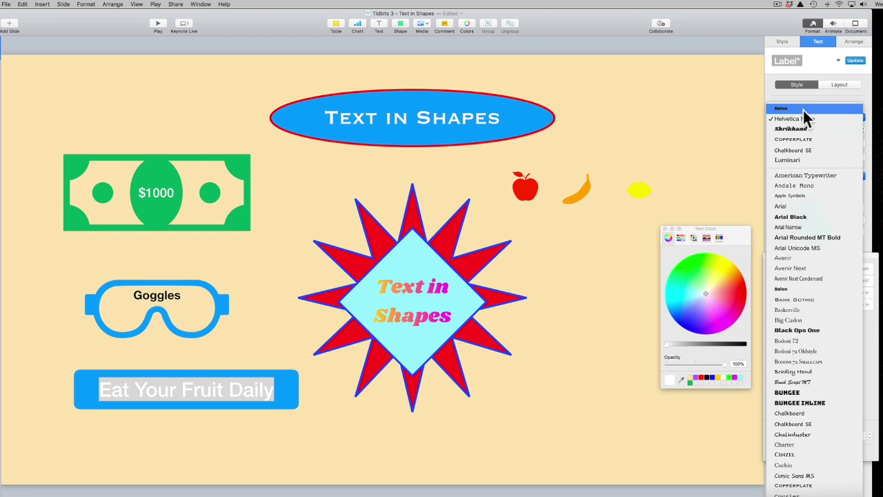
{"action": "left_click", "coordinate": [803, 108]}
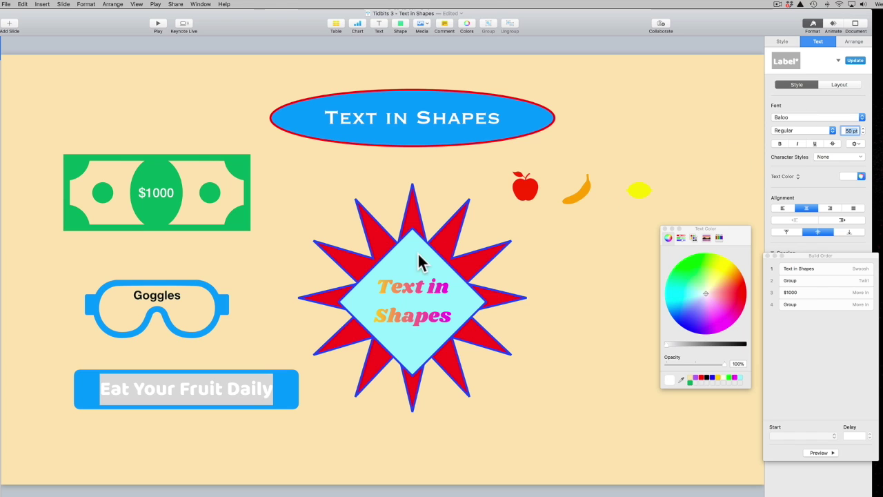
{"action": "left_click", "coordinate": [576, 298]}
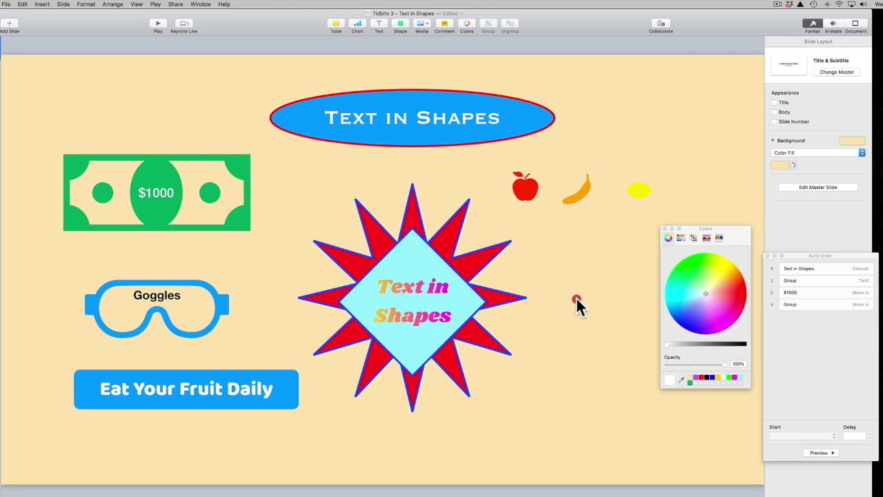
Copy the red apple and paste it inline between "Eat" and "Your" in the banner text
{"action": "left_click", "coordinate": [527, 191]}
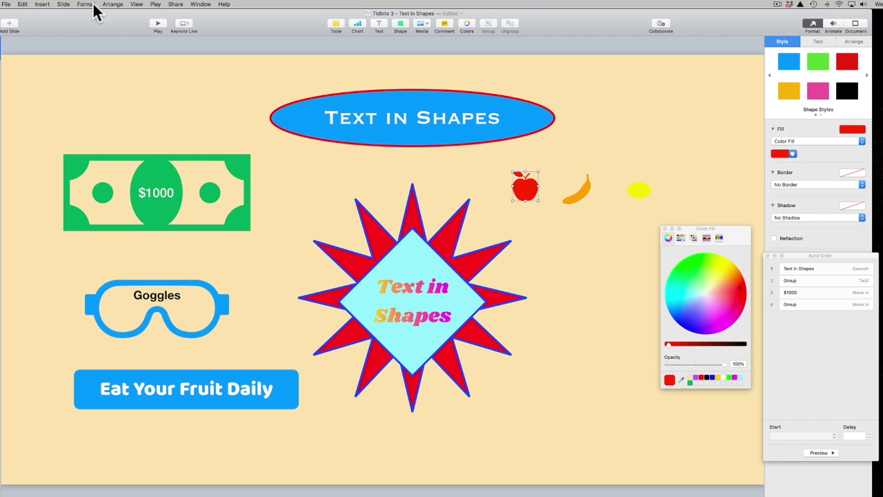
{"action": "left_click", "coordinate": [25, 6]}
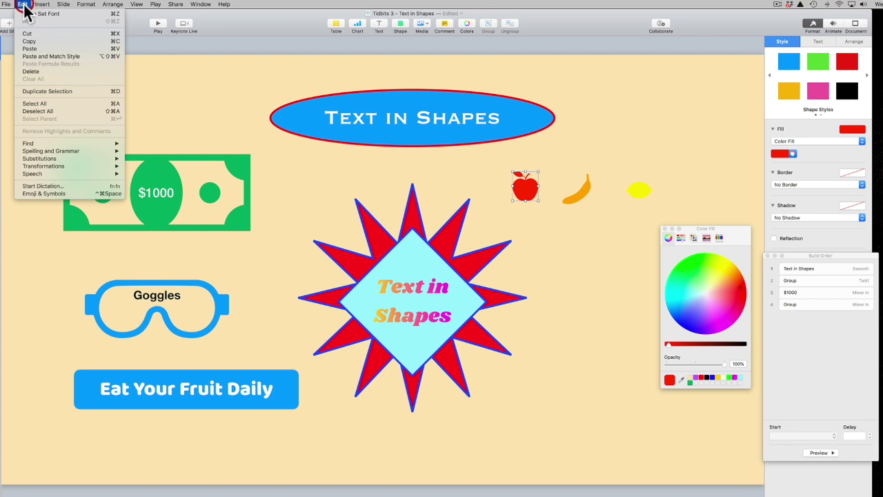
{"action": "left_click", "coordinate": [29, 41]}
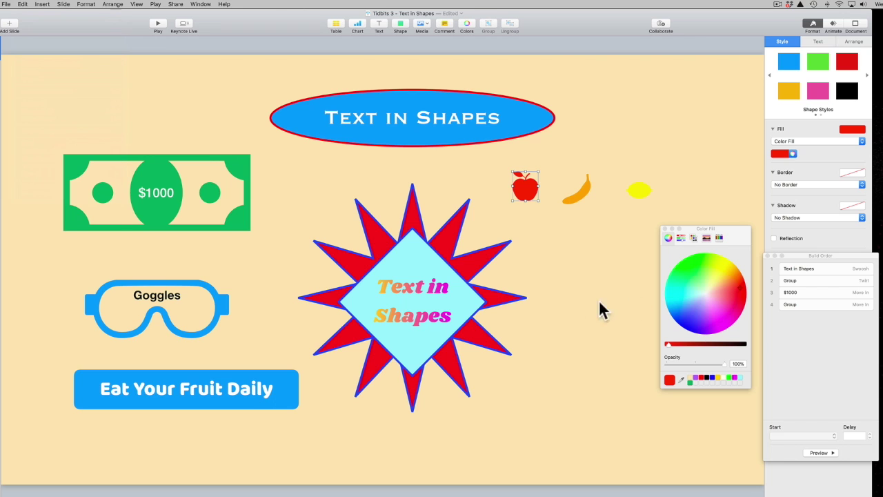
{"action": "left_click", "coordinate": [136, 396]}
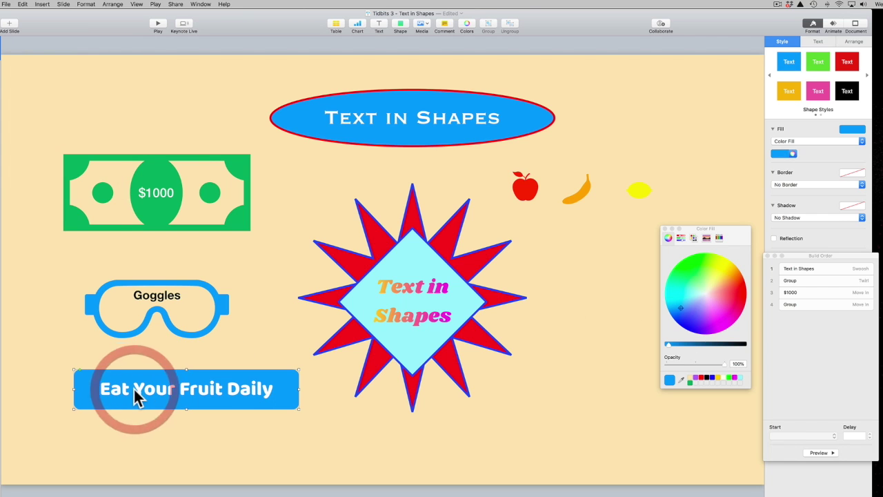
{"action": "double_click", "coordinate": [135, 391]}
{"action": "left_click", "coordinate": [134, 388]}
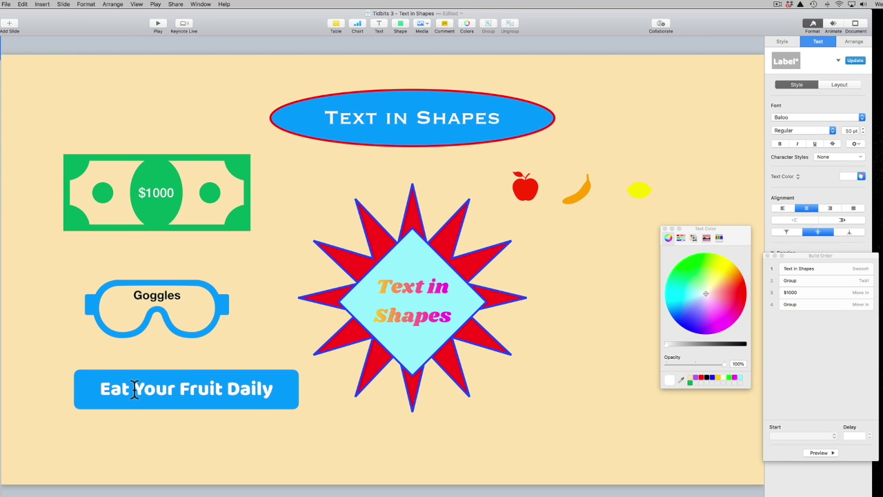
{"action": "key", "text": "super+v"}
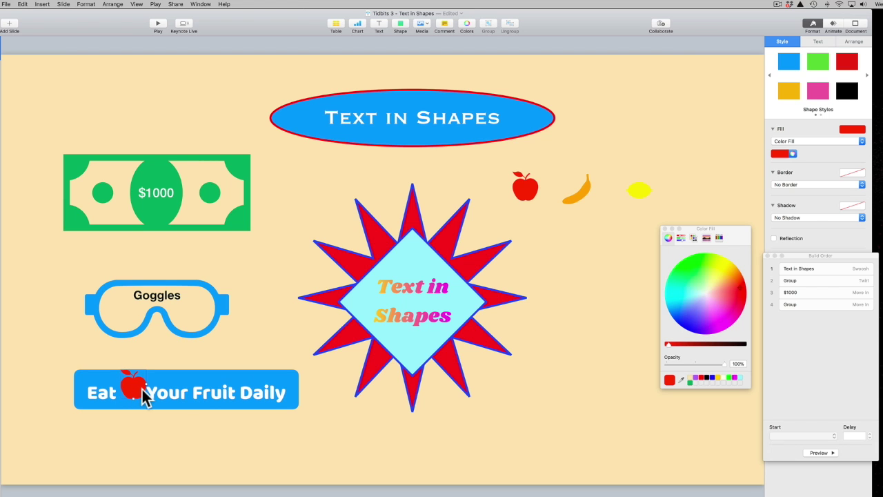
{"action": "left_click", "coordinate": [147, 392]}
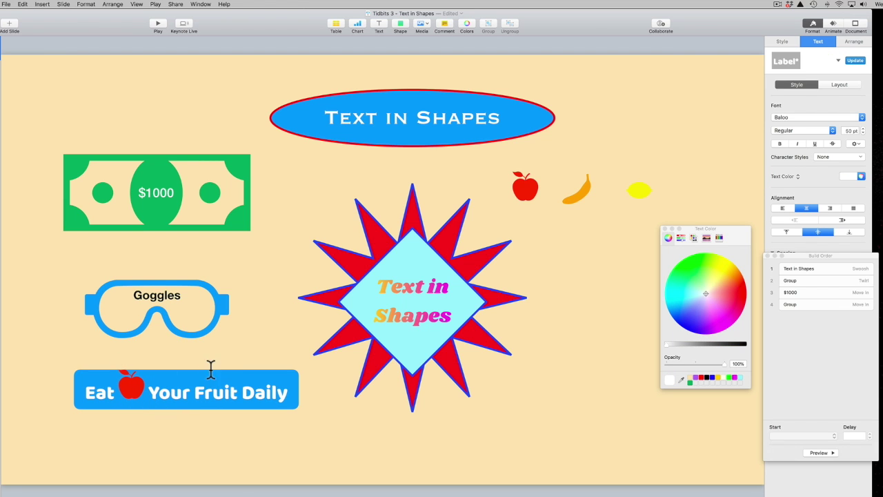
Copy the orange banana and paste it inline between "Your" and "Fruit" in the banner text
{"action": "left_click", "coordinate": [579, 197]}
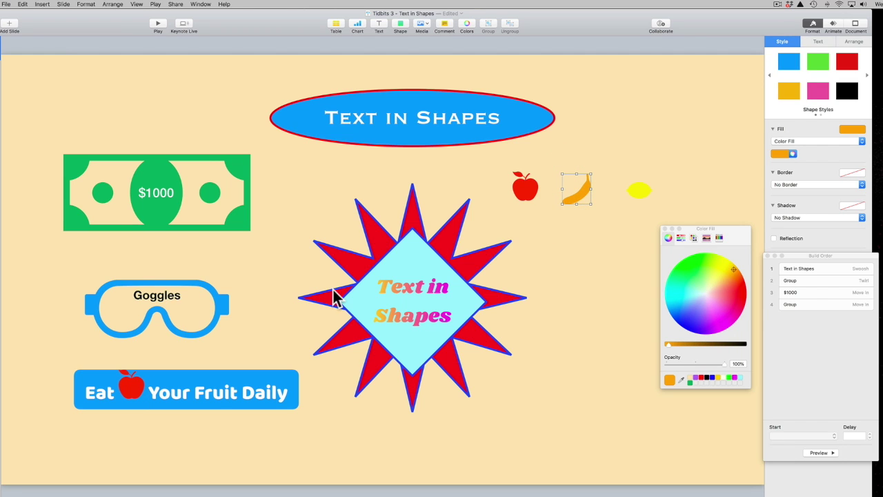
{"action": "left_click", "coordinate": [192, 393]}
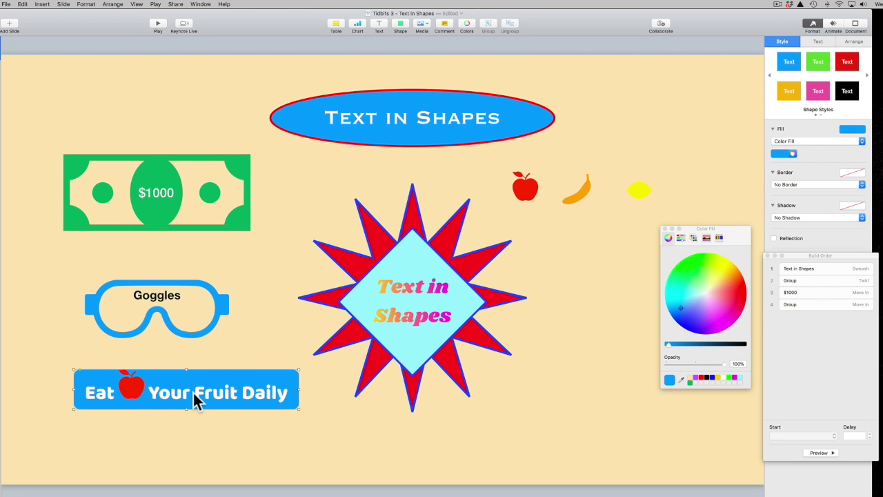
{"action": "left_click", "coordinate": [193, 390]}
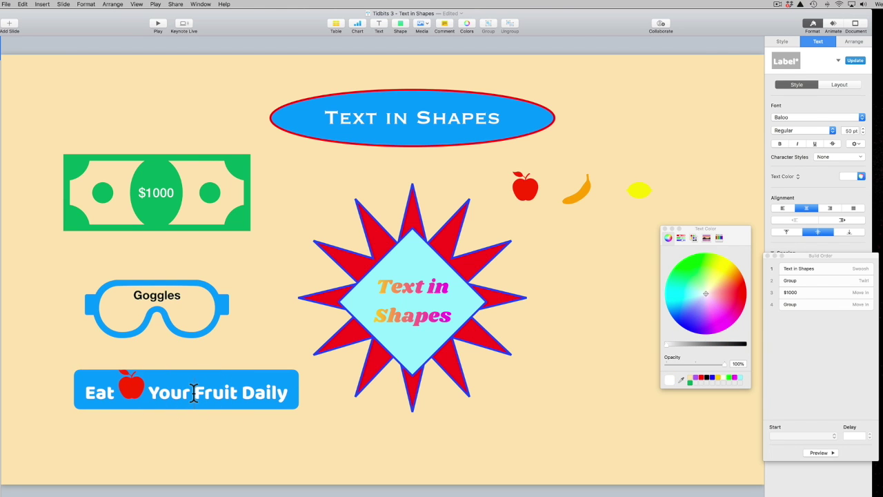
{"action": "key", "text": "super+v"}
{"action": "left_click", "coordinate": [235, 401]}
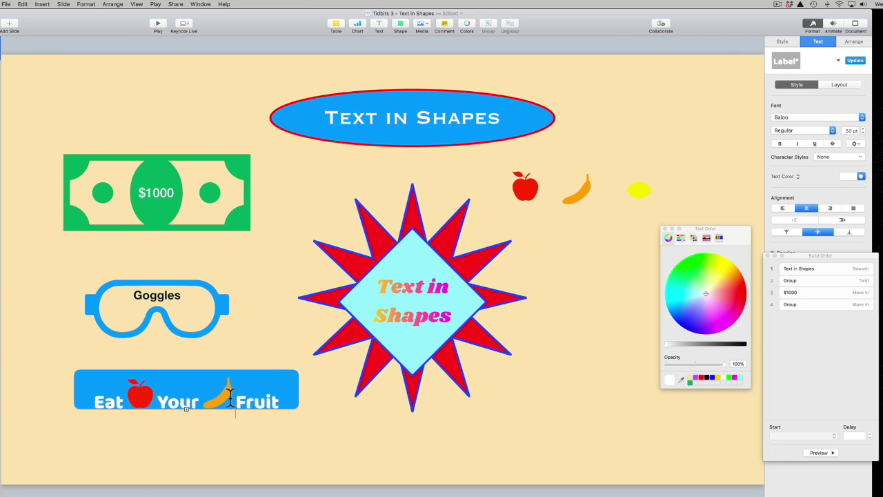
Enlarge the rounded rectangle so the whole sentence fits on one line, and shift it toward the slide's left edge
{"action": "left_click", "coordinate": [278, 416]}
{"action": "left_click", "coordinate": [262, 407]}
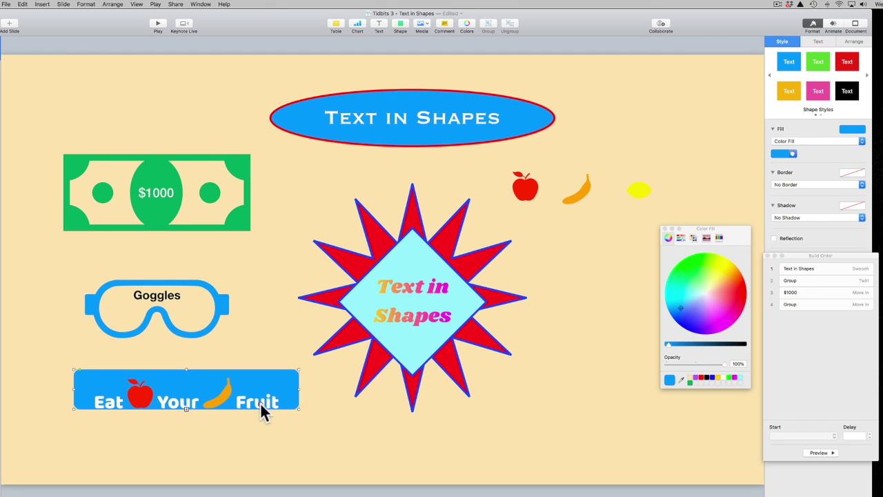
{"action": "left_click_drag", "start_coordinate": [298, 409], "coordinate": [345, 429]}
{"action": "left_click_drag", "start_coordinate": [273, 416], "coordinate": [232, 413]}
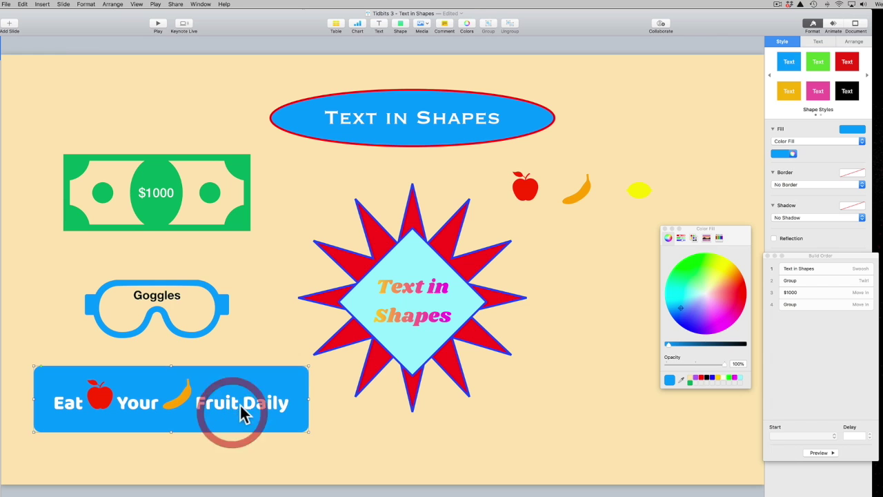
Copy the yellow lemon and paste it inline between "Fruit" and "Daily" in the banner text
{"action": "left_click", "coordinate": [241, 402]}
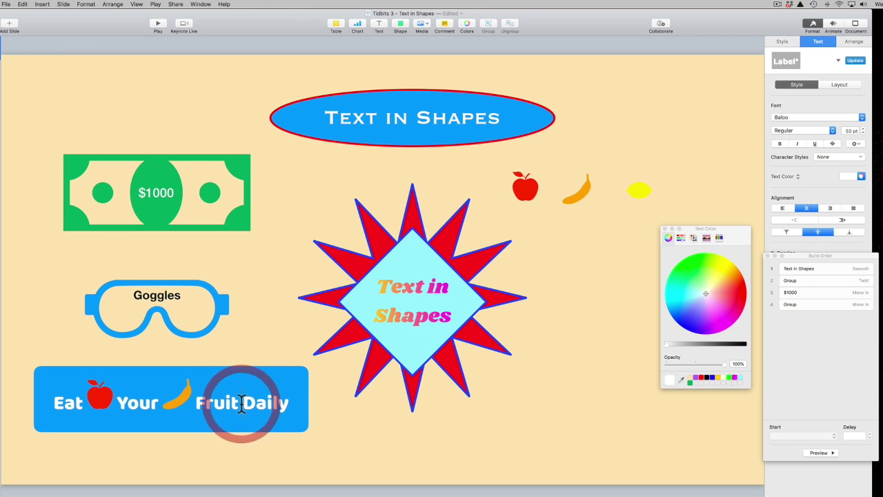
{"action": "left_click", "coordinate": [633, 192]}
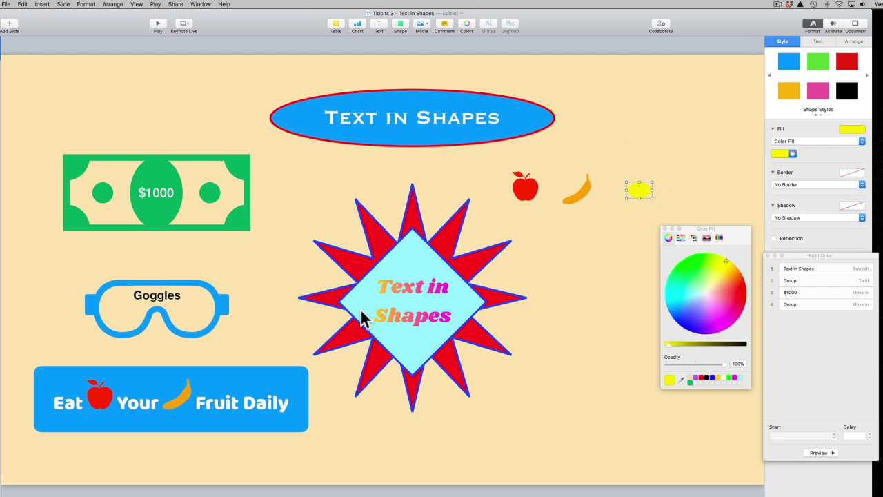
{"action": "left_click", "coordinate": [242, 401]}
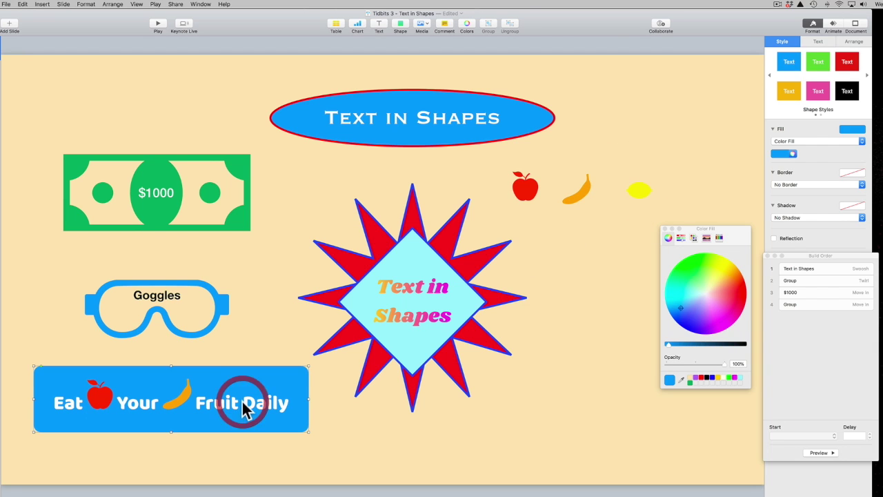
{"action": "left_click", "coordinate": [242, 400]}
{"action": "key", "text": "super+v"}
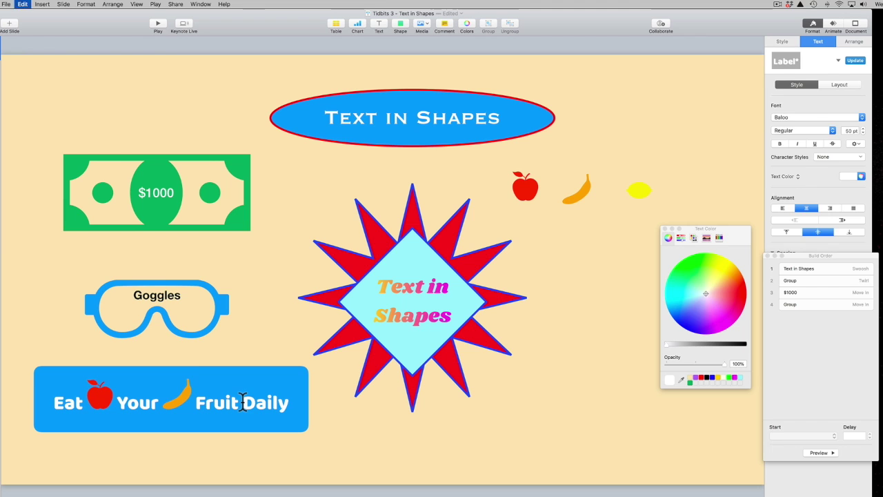
{"action": "left_click", "coordinate": [280, 390]}
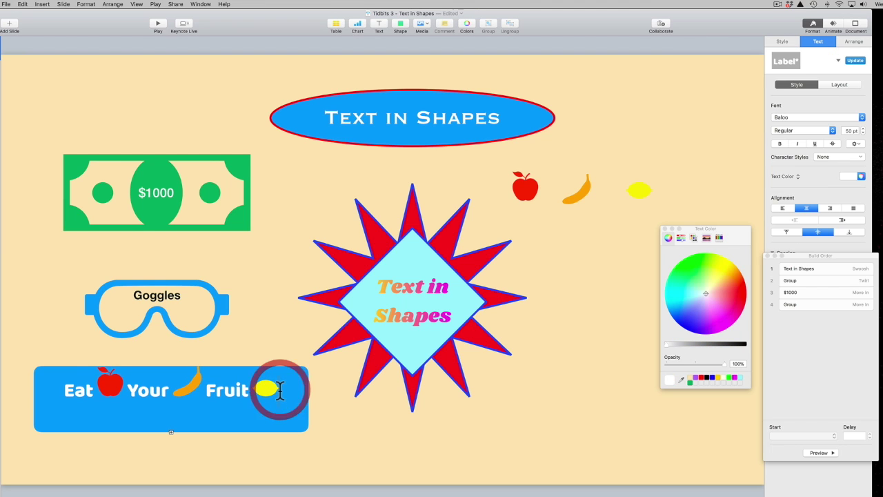
Widen the fruit banner so the whole sentence fits on one line, and shift it slightly down the slide
{"action": "left_click", "coordinate": [345, 455]}
{"action": "left_click", "coordinate": [263, 418]}
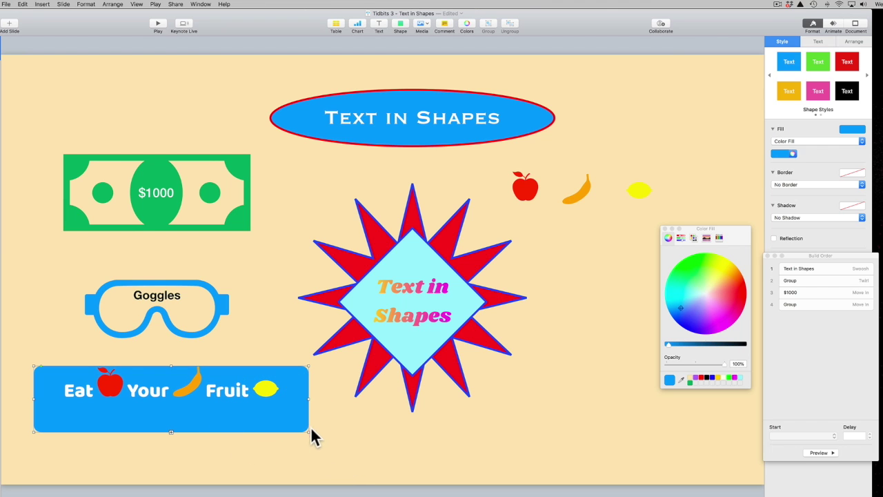
{"action": "left_click_drag", "start_coordinate": [308, 429], "coordinate": [334, 433]}
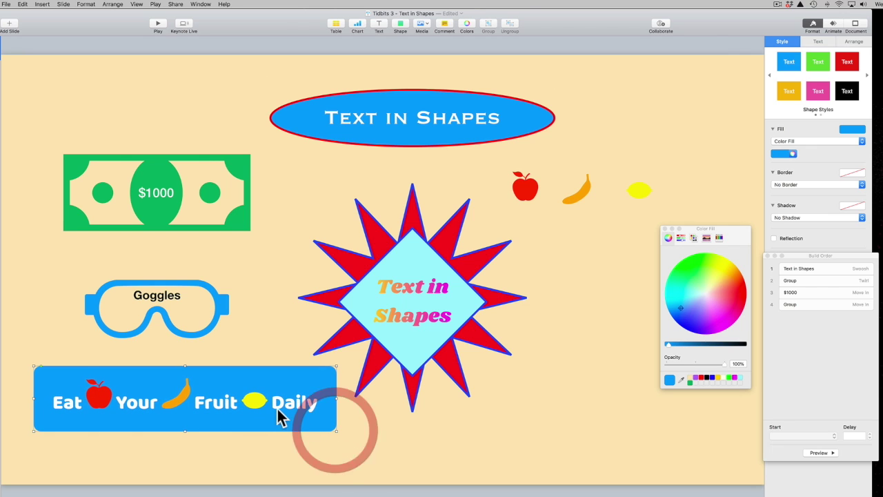
{"action": "left_click_drag", "start_coordinate": [278, 405], "coordinate": [279, 414]}
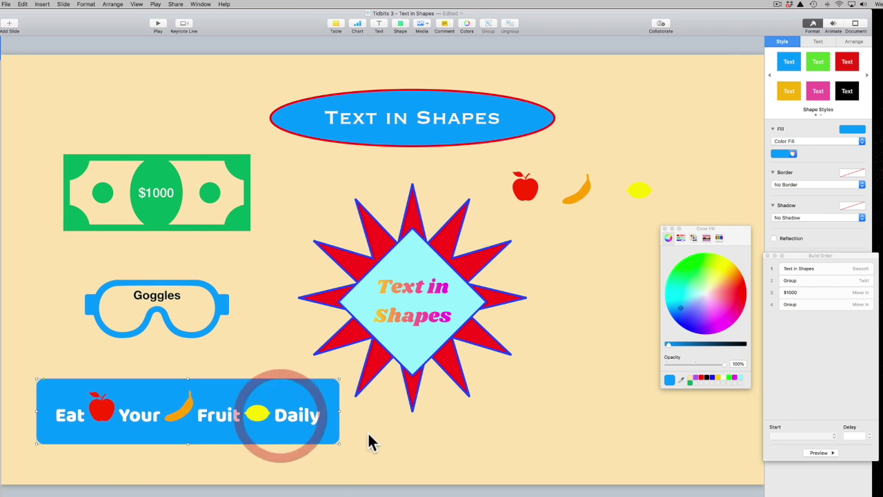
Delete the loose apple, banana and lemon shapes above the starburst
{"action": "left_click", "coordinate": [371, 434]}
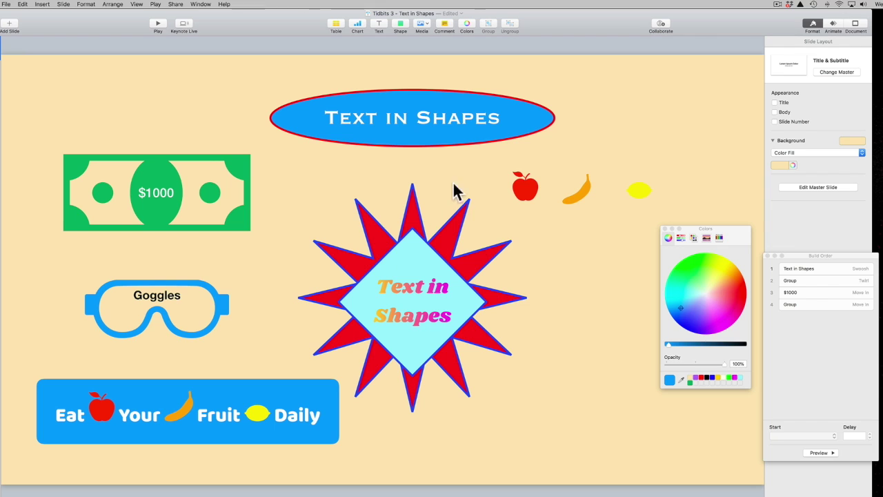
{"action": "left_click_drag", "start_coordinate": [499, 165], "coordinate": [670, 215]}
{"action": "left_click", "coordinate": [668, 214]}
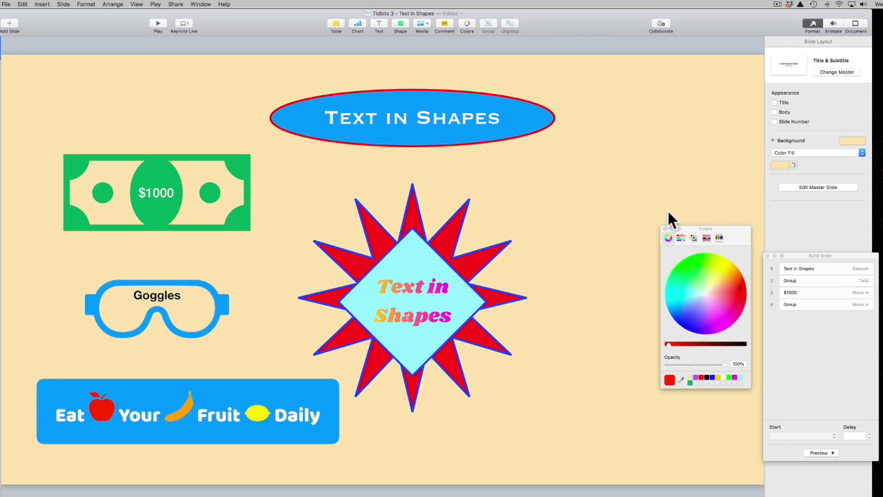
Add a Move In build-in effect to the fruit banner
{"action": "key", "text": "super+alt+bracketright"}
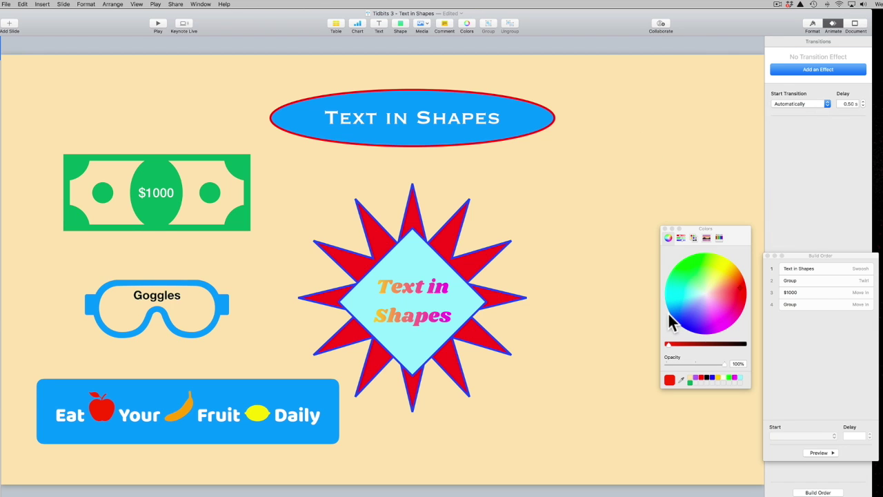
{"action": "left_click", "coordinate": [324, 412]}
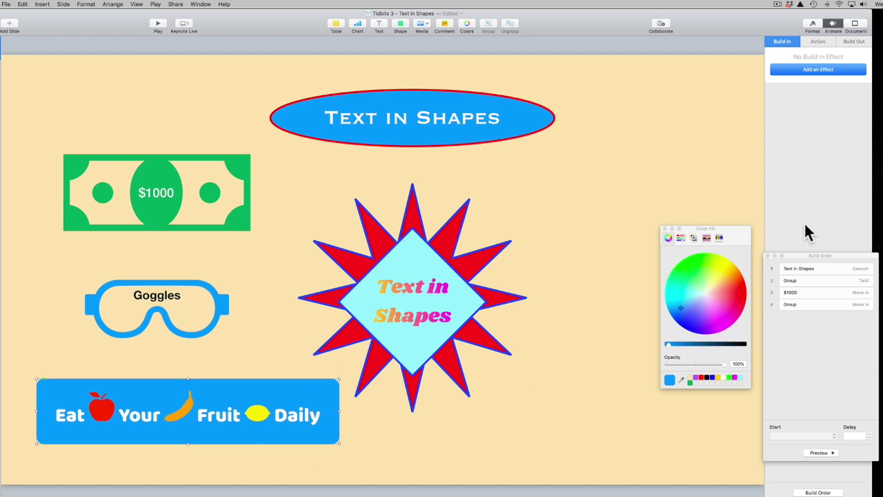
{"action": "left_click", "coordinate": [812, 70]}
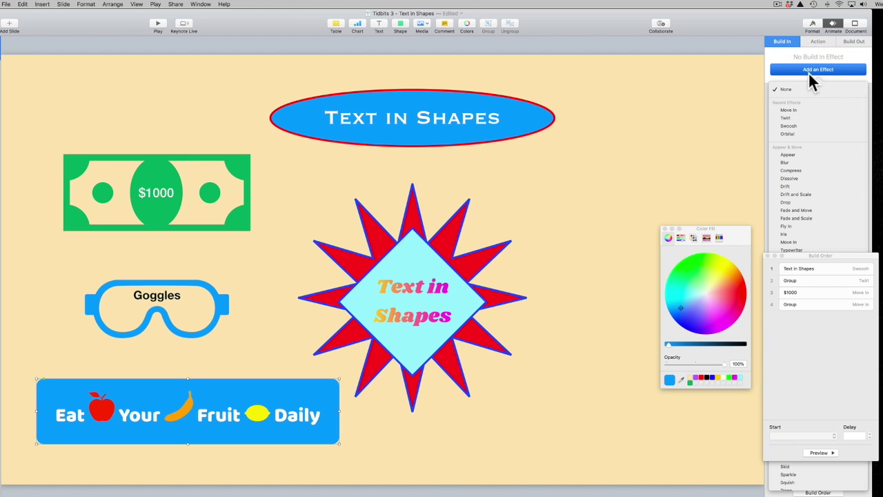
{"action": "left_click", "coordinate": [795, 114]}
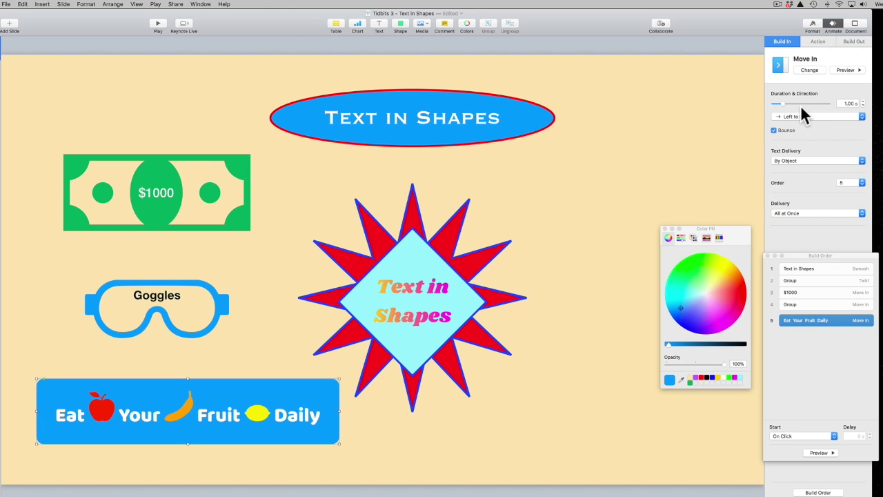
Add a Jiggle action effect to the fruit banner
{"action": "left_click", "coordinate": [817, 40]}
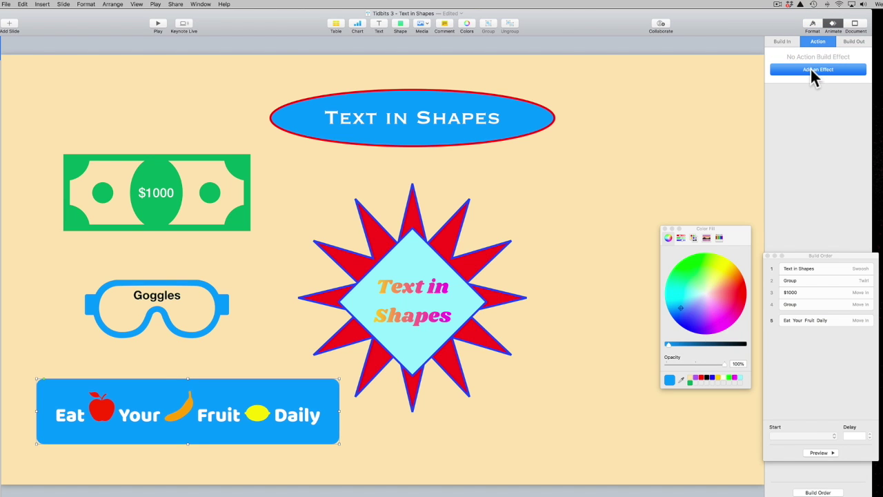
{"action": "left_click", "coordinate": [810, 69]}
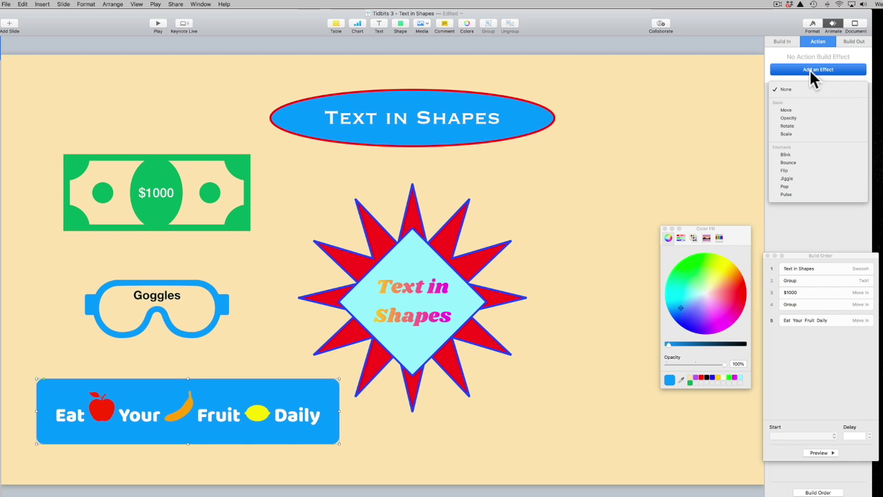
{"action": "left_click", "coordinate": [795, 178]}
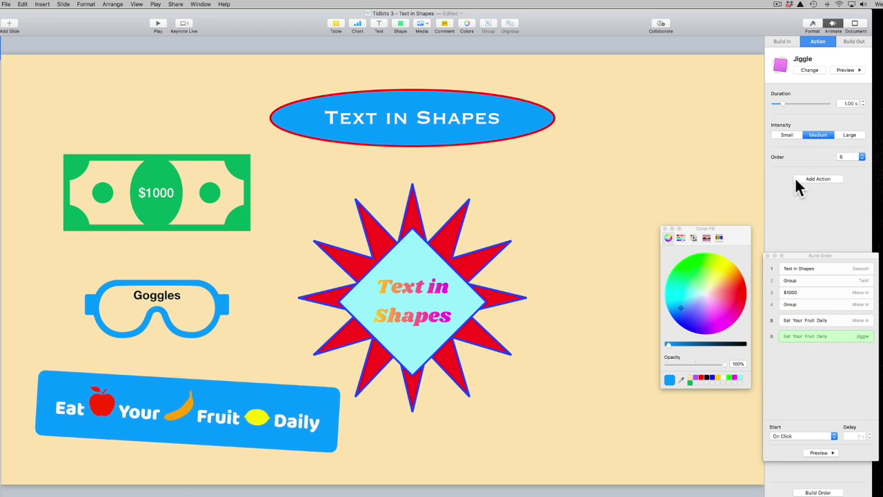
Add a Move Out build-out effect to the fruit banner with the direction Right to Left
{"action": "left_click", "coordinate": [852, 43]}
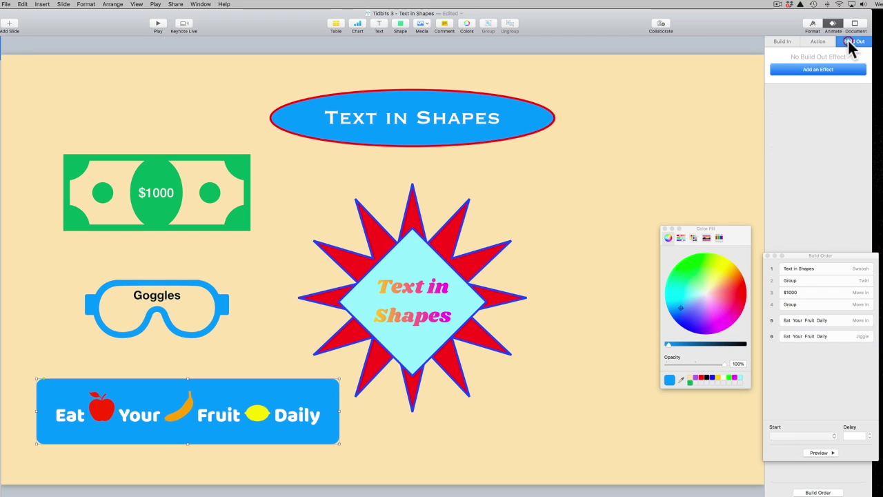
{"action": "left_click", "coordinate": [822, 70]}
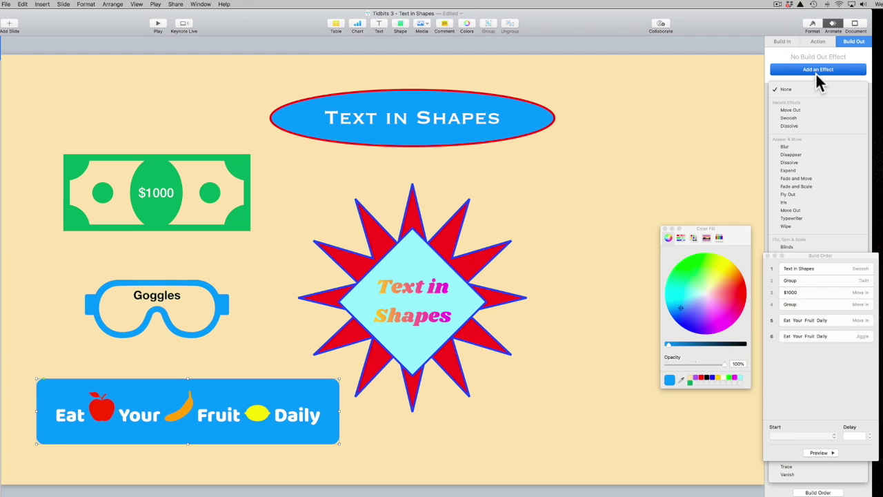
{"action": "left_click", "coordinate": [805, 109]}
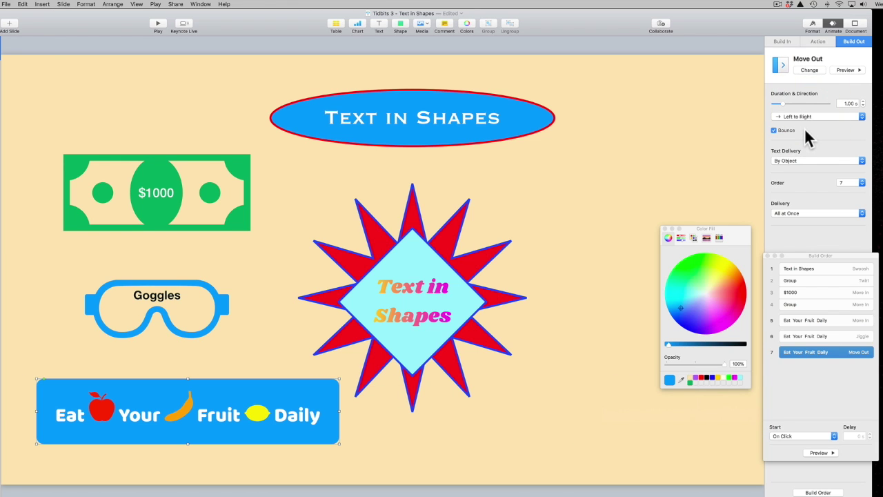
{"action": "left_click", "coordinate": [807, 116]}
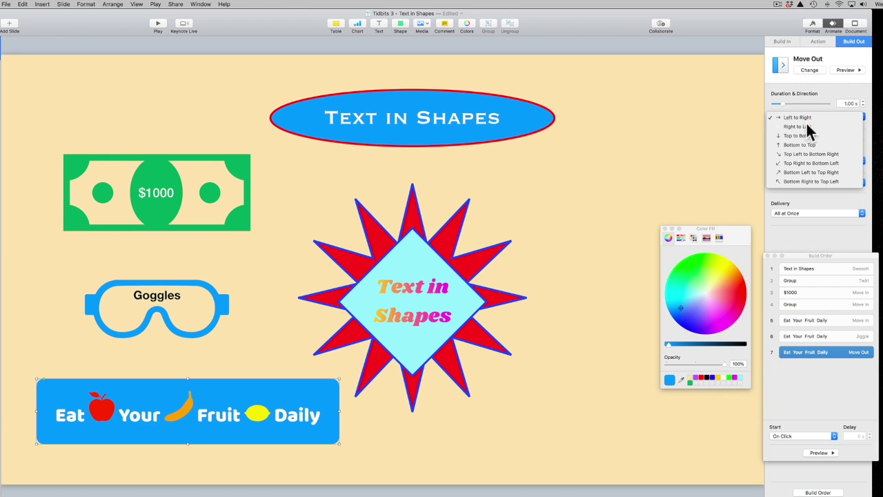
{"action": "left_click", "coordinate": [805, 122]}
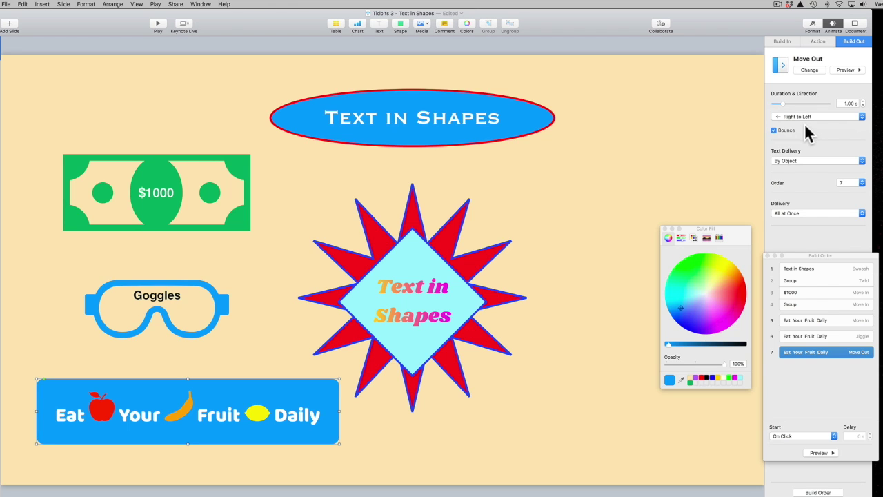
Set the banner's Move In build to start after Build 4 and its Jiggle build to start after Build 5
{"action": "left_click", "coordinate": [799, 303]}
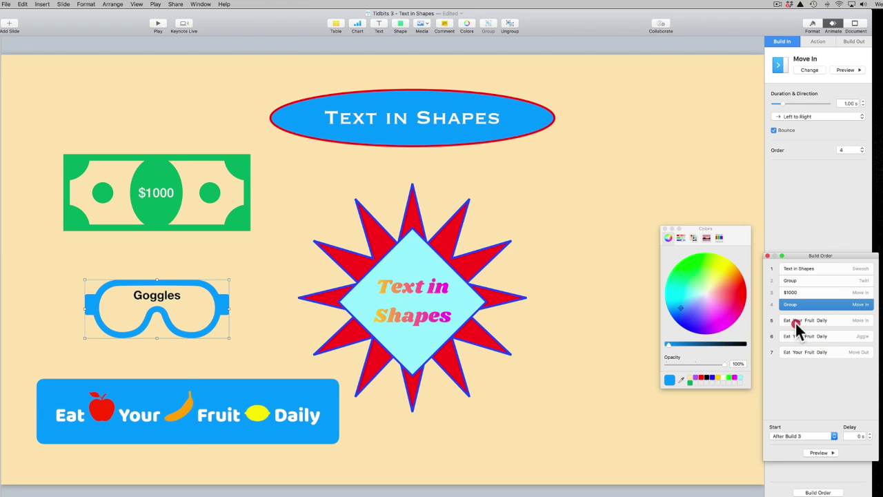
{"action": "left_click", "coordinate": [795, 321]}
{"action": "left_click", "coordinate": [798, 437]}
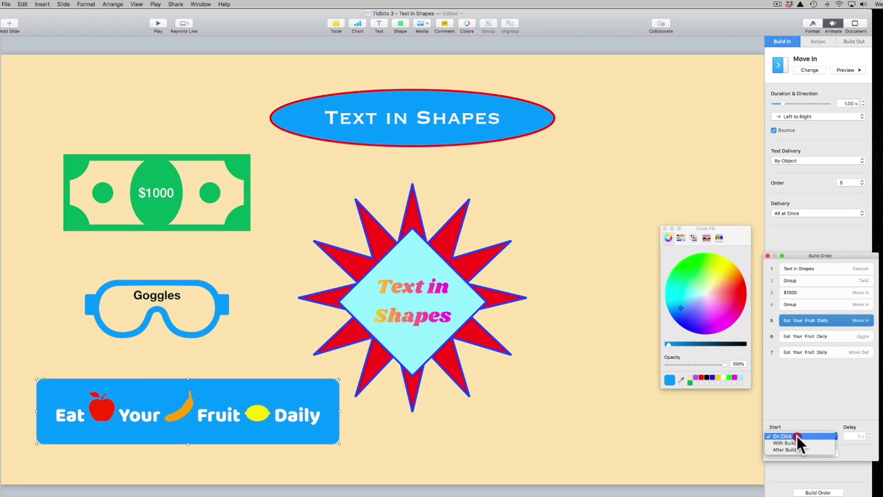
{"action": "left_click", "coordinate": [795, 450]}
{"action": "left_click", "coordinate": [793, 332]}
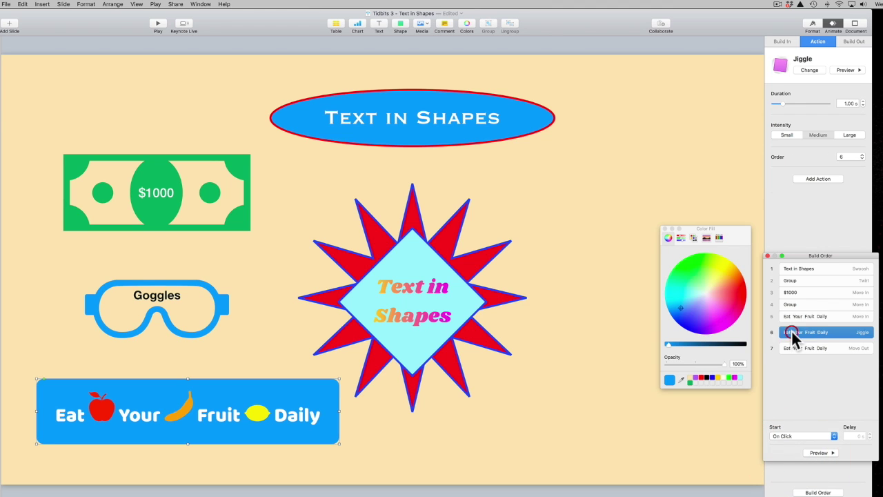
{"action": "left_click", "coordinate": [793, 434]}
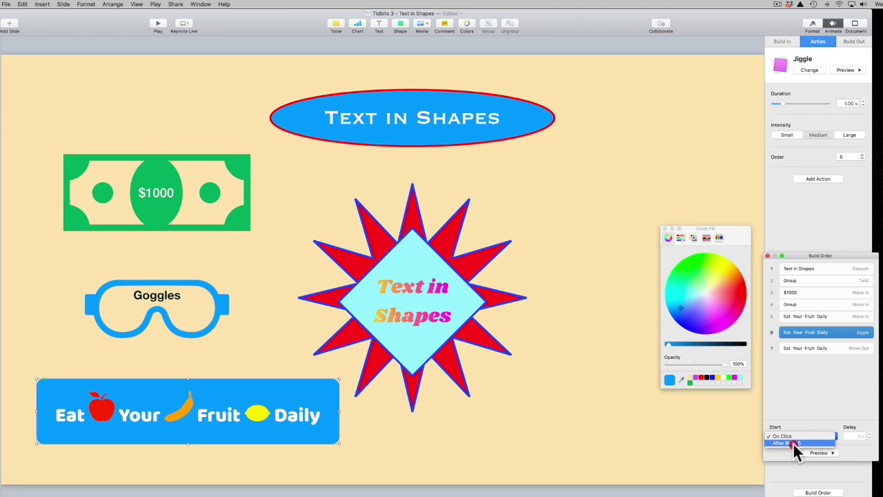
{"action": "left_click", "coordinate": [793, 442]}
Set the banner's Move Out build to start after Build 6, and deselect the banner
{"action": "left_click", "coordinate": [795, 341]}
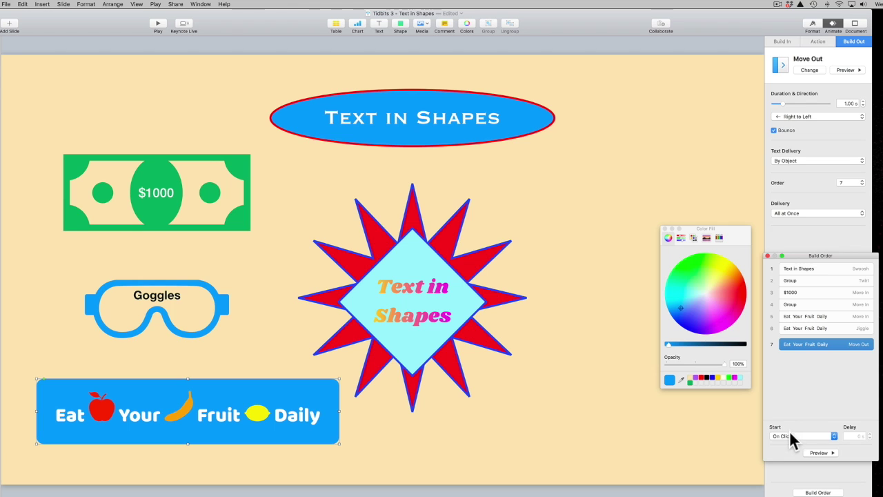
{"action": "left_click", "coordinate": [790, 435]}
{"action": "left_click", "coordinate": [789, 442]}
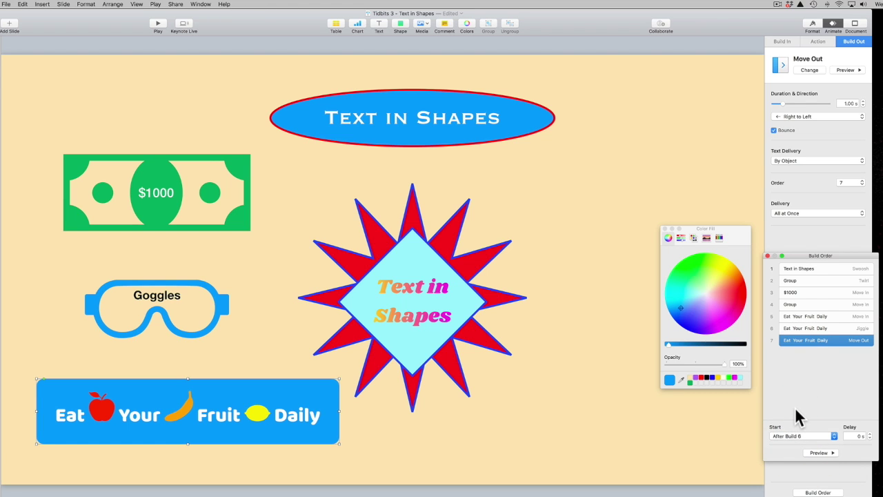
{"action": "left_click", "coordinate": [796, 409]}
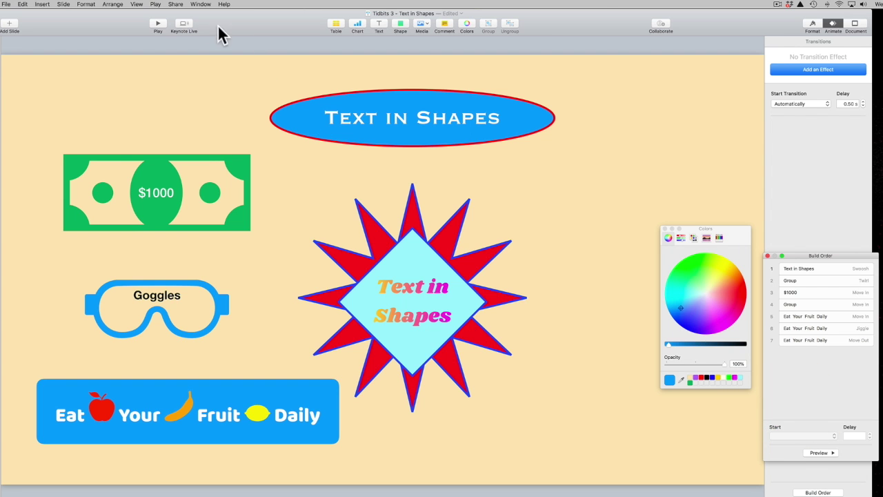